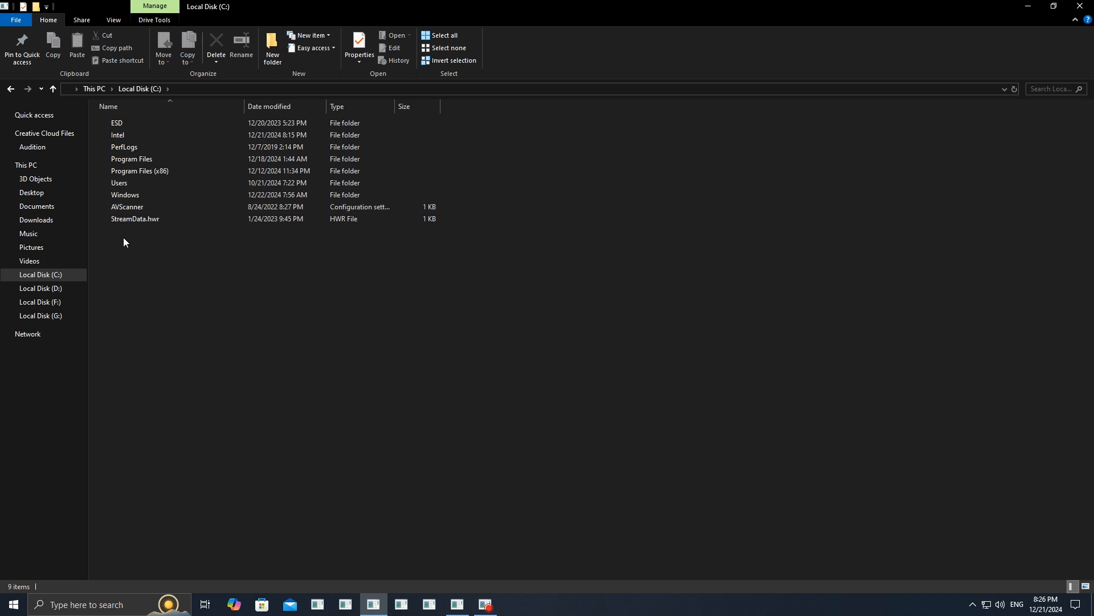
Step: Close the File Explorer window and launch the Registry Editor by running regedit
{"action": "left_click", "coordinate": [1079, 6]}
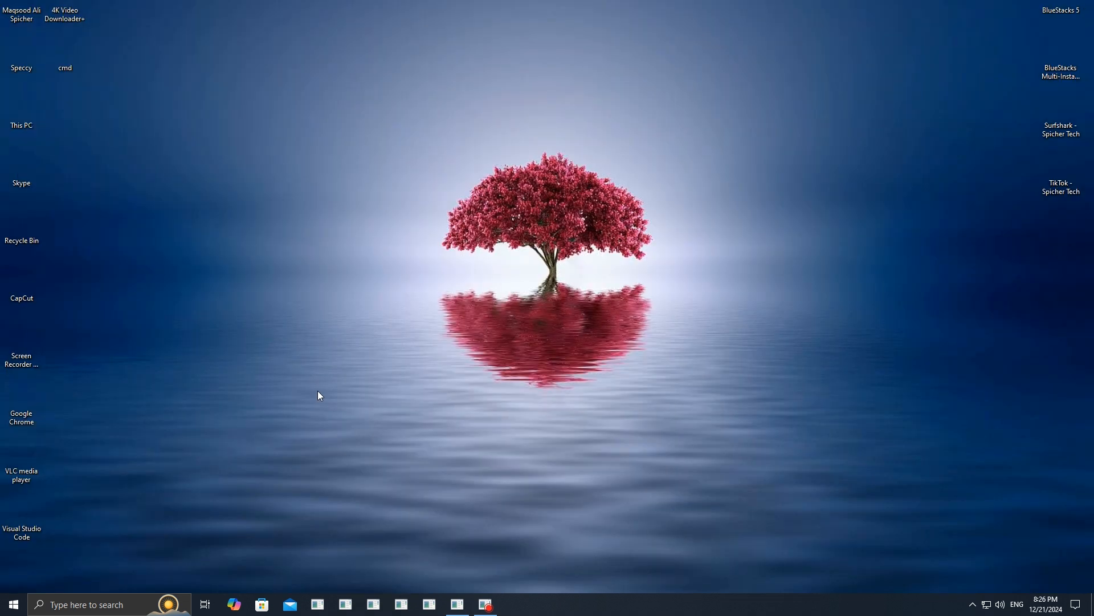
{"action": "left_click", "coordinate": [102, 605]}
{"action": "left_click", "coordinate": [524, 472]}
{"action": "key", "text": "super+r"}
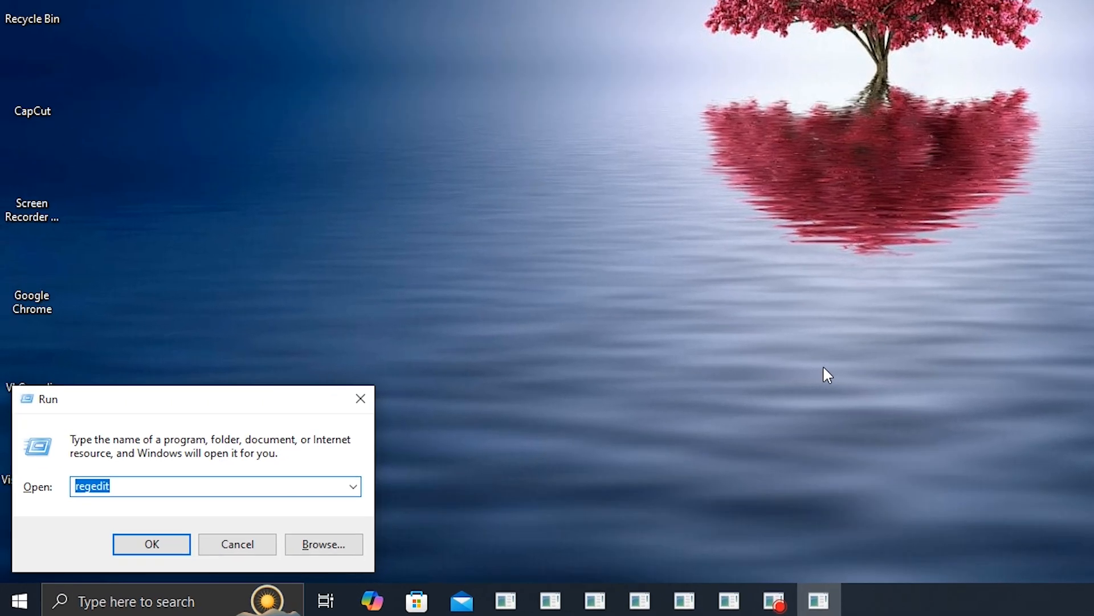
{"action": "type", "text": "regedit"}
{"action": "left_click", "coordinate": [157, 544]}
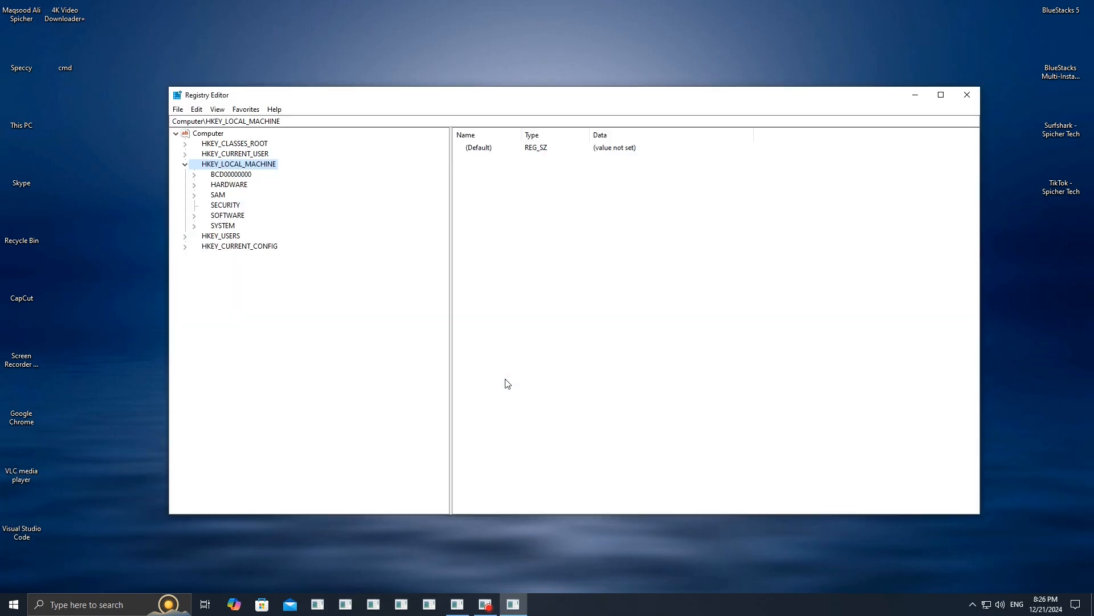
Step: Check the Shell Icons registry path in the cmd Notepad note and expand HKEY_LOCAL_MACHINE in the Registry Editor
{"action": "left_click", "coordinate": [184, 164]}
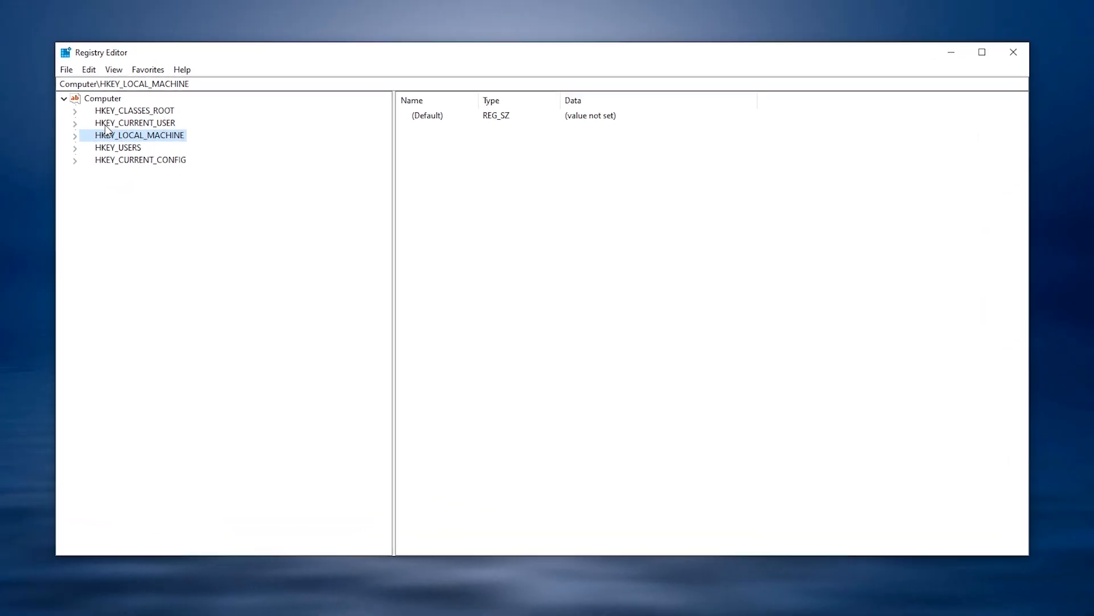
{"action": "key", "text": "alt+Tab"}
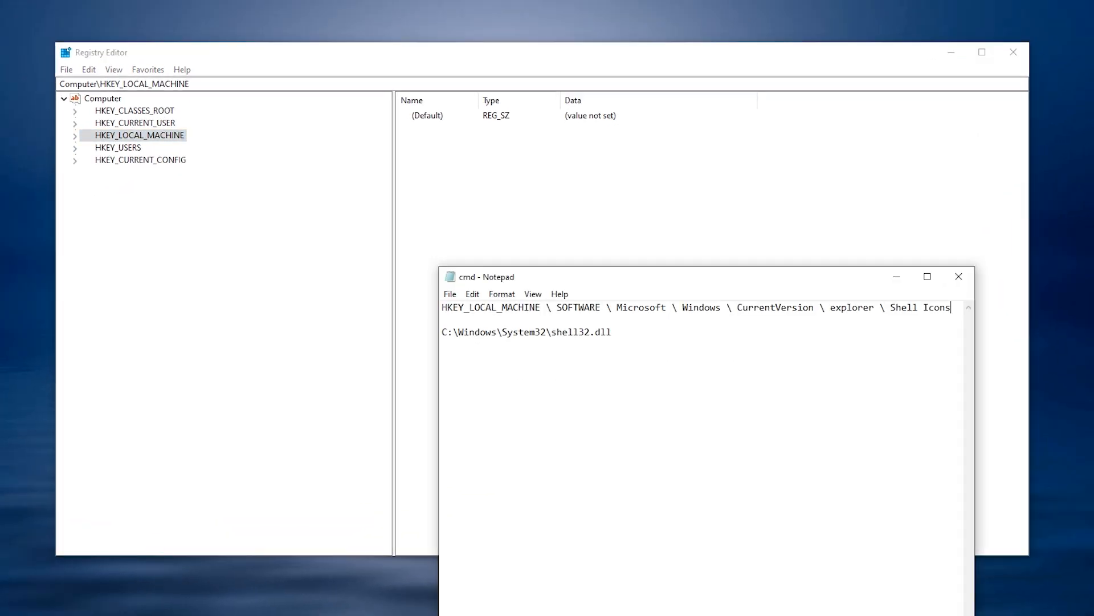
{"action": "left_click_drag", "start_coordinate": [442, 308], "coordinate": [894, 309]}
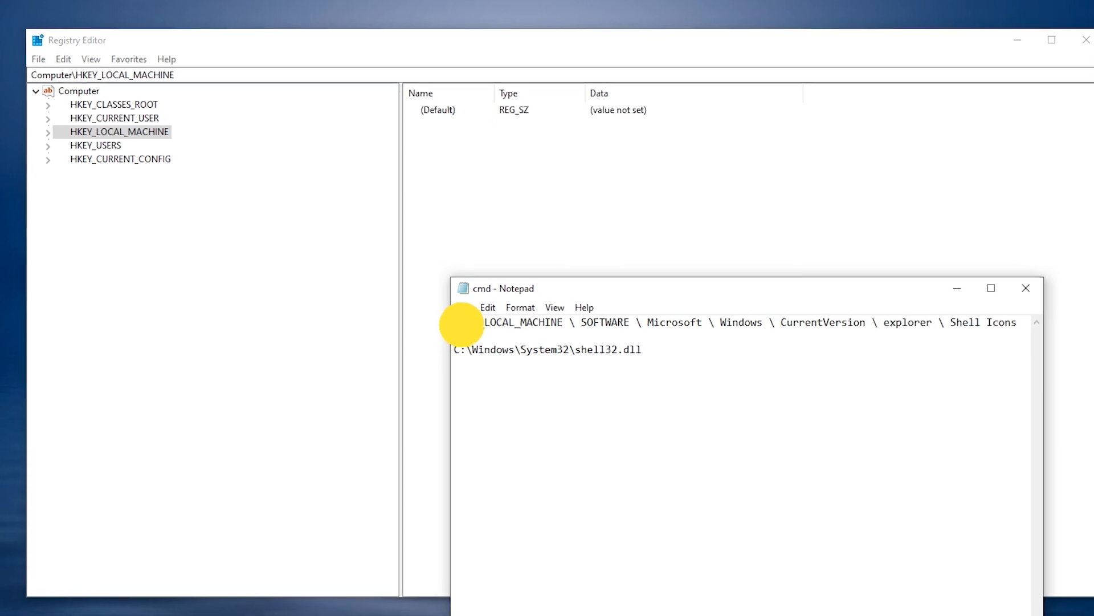
{"action": "left_click_drag", "start_coordinate": [1004, 337], "coordinate": [1073, 334]}
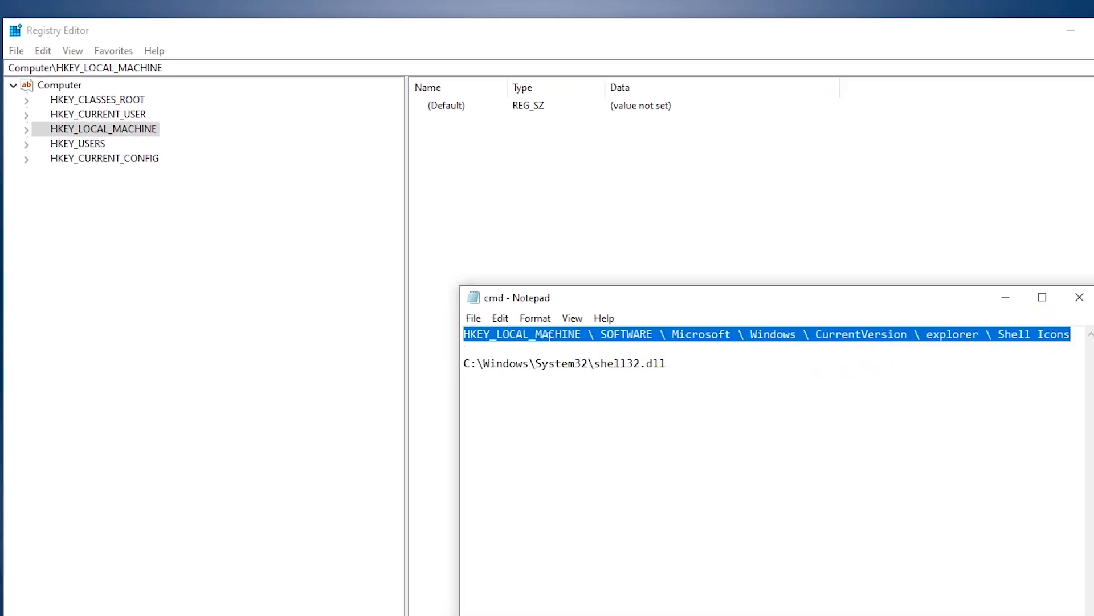
{"action": "left_click", "coordinate": [26, 130]}
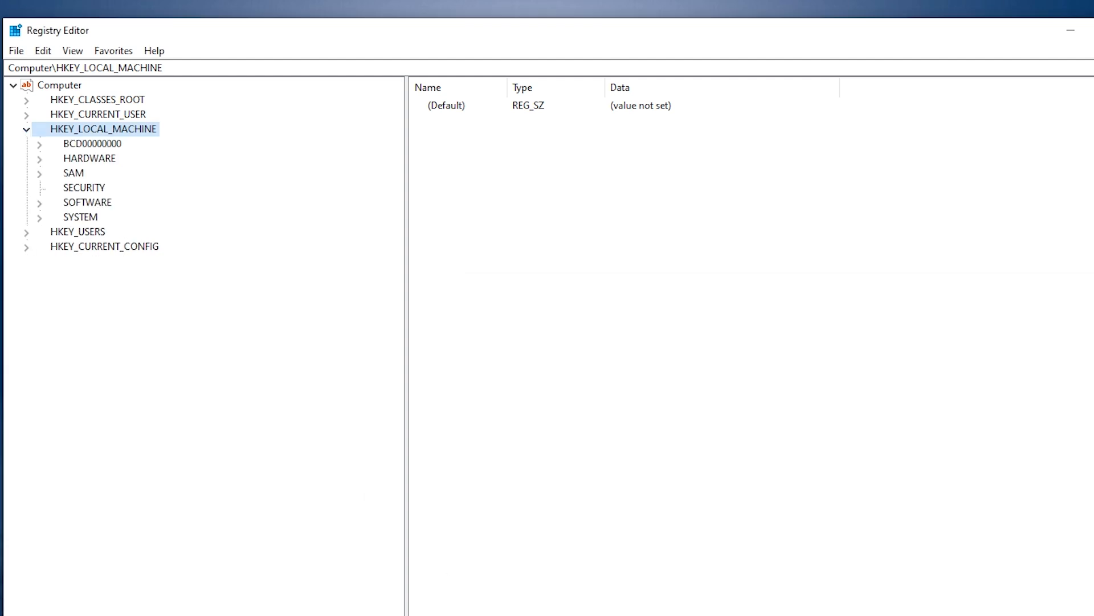
Step: Following the path in the note, expand the SOFTWARE key under HKEY_LOCAL_MACHINE and its Microsoft subkey
{"action": "key", "text": "alt+Tab"}
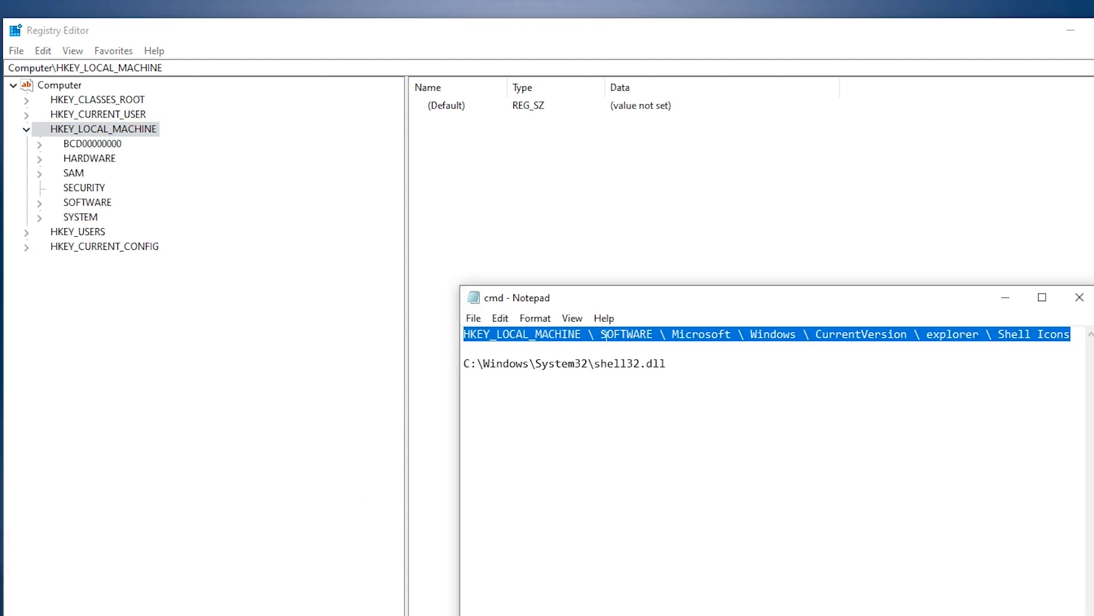
{"action": "left_click", "coordinate": [634, 334]}
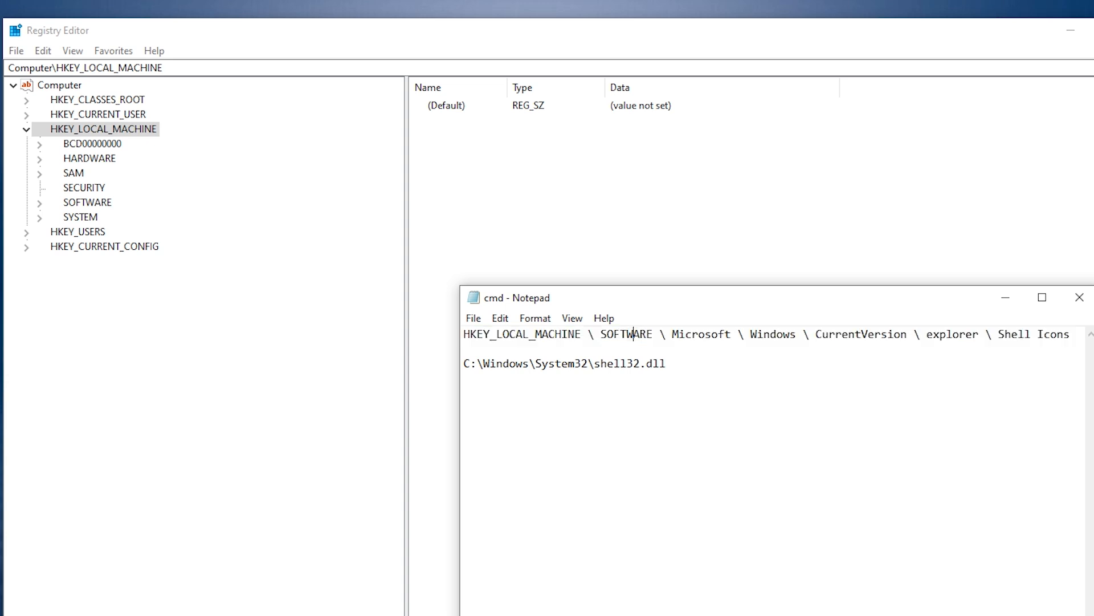
{"action": "double_click", "coordinate": [639, 334]}
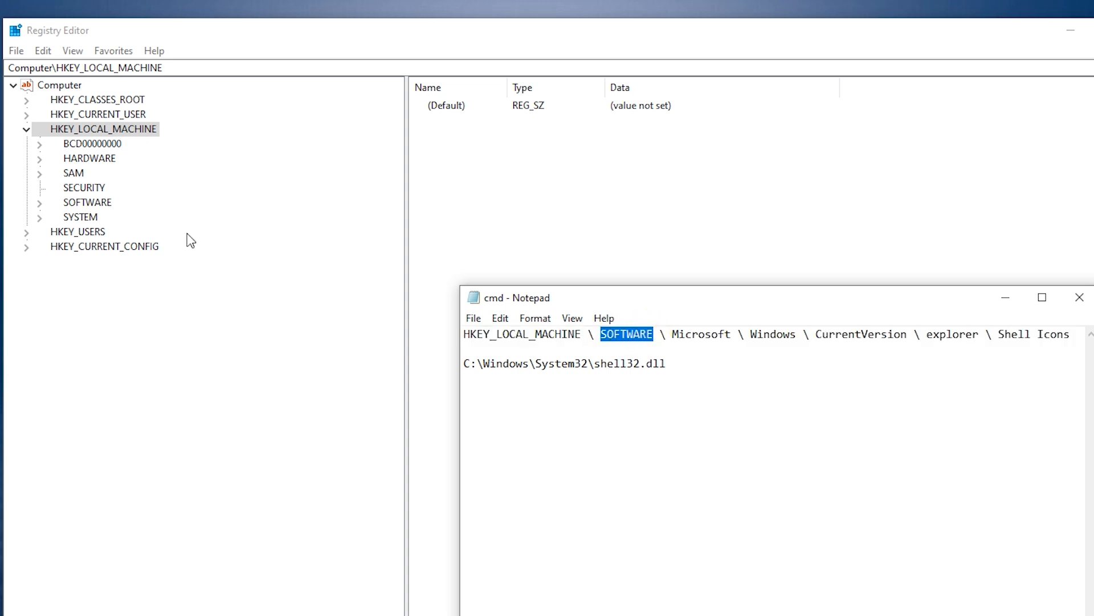
{"action": "left_click", "coordinate": [39, 202]}
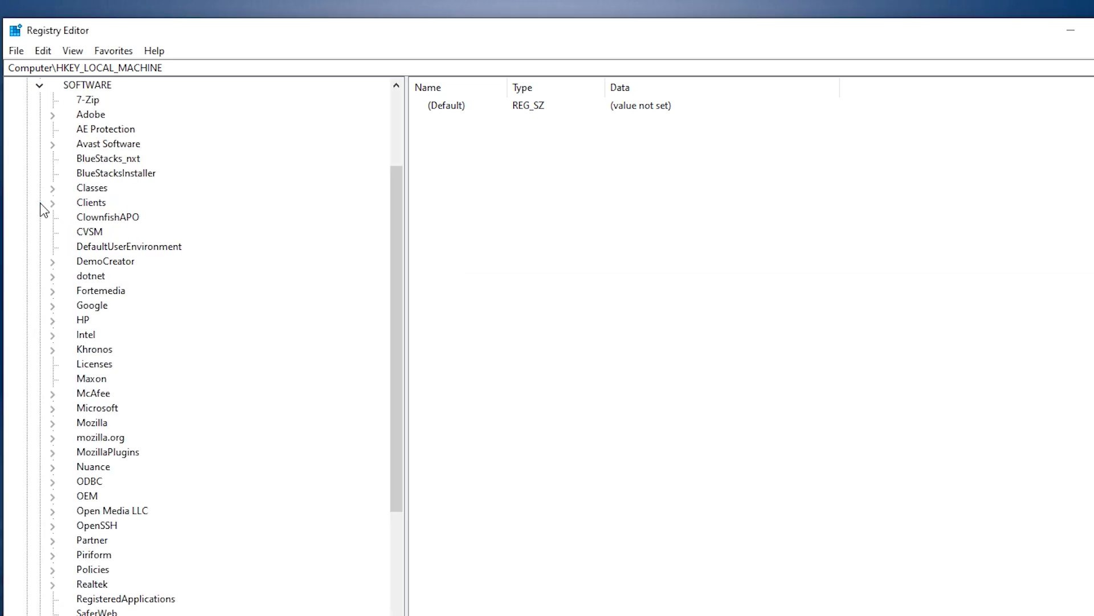
{"action": "left_click", "coordinate": [479, 615]}
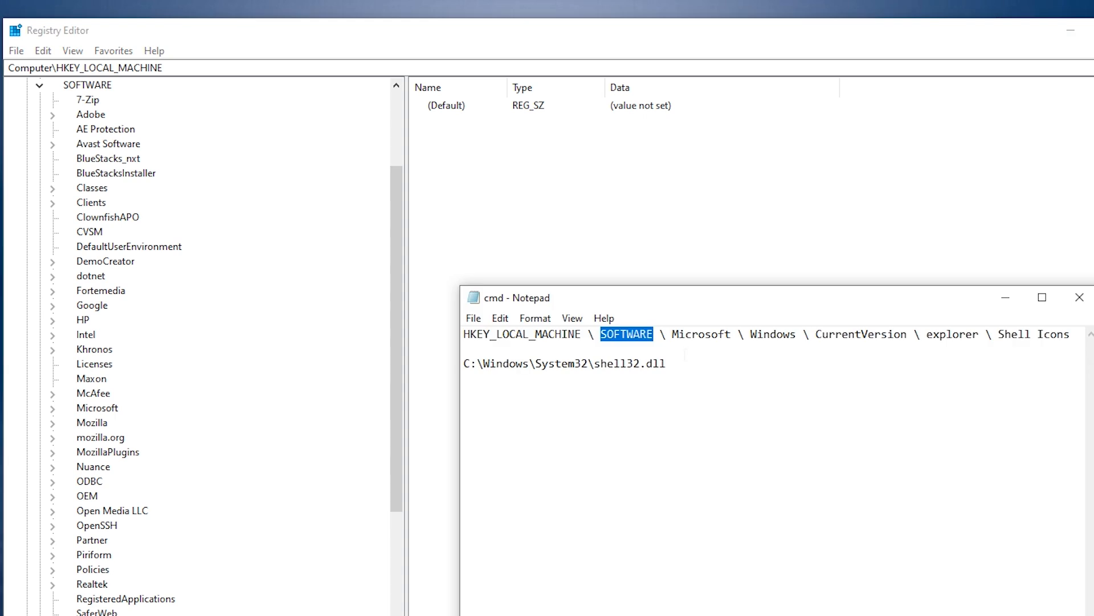
{"action": "left_click_drag", "start_coordinate": [673, 335], "coordinate": [723, 335]}
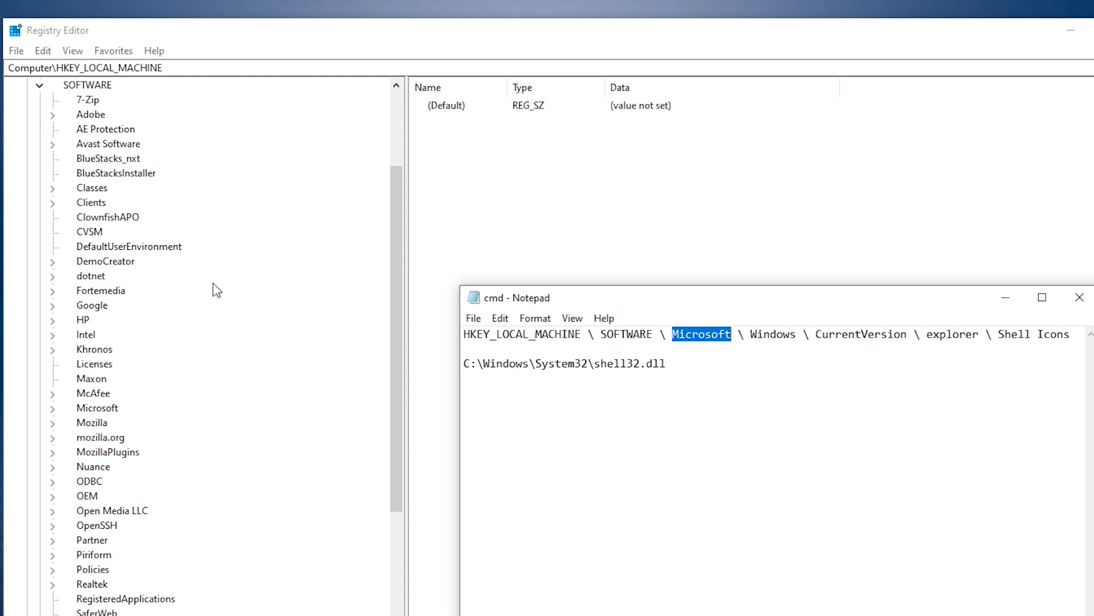
{"action": "scroll", "coordinate": [216, 290], "scroll_direction": "down", "scroll_amount": 3}
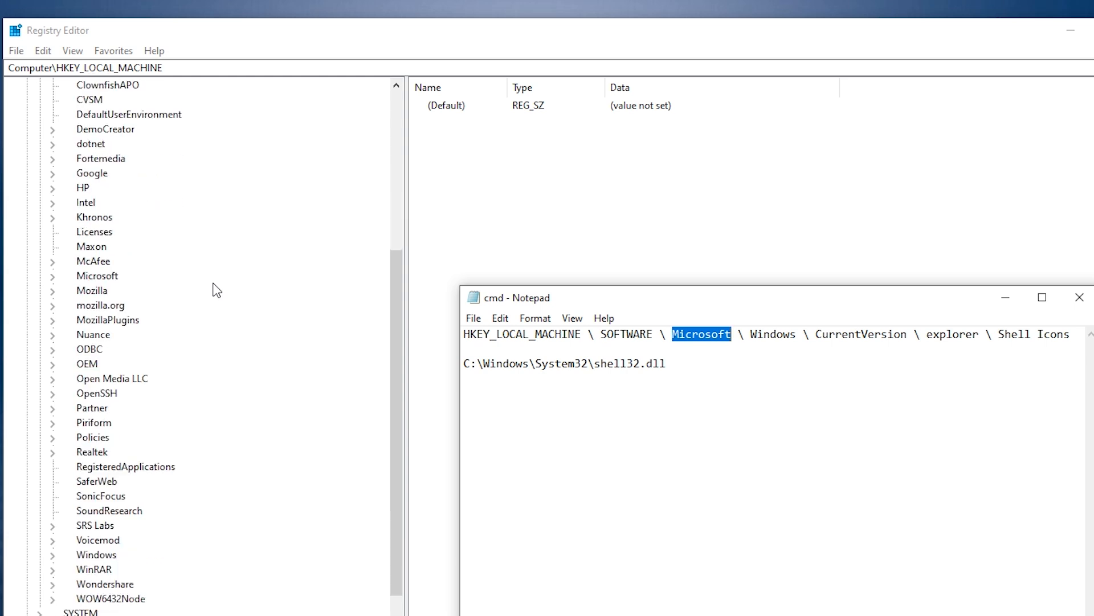
{"action": "left_click", "coordinate": [53, 276]}
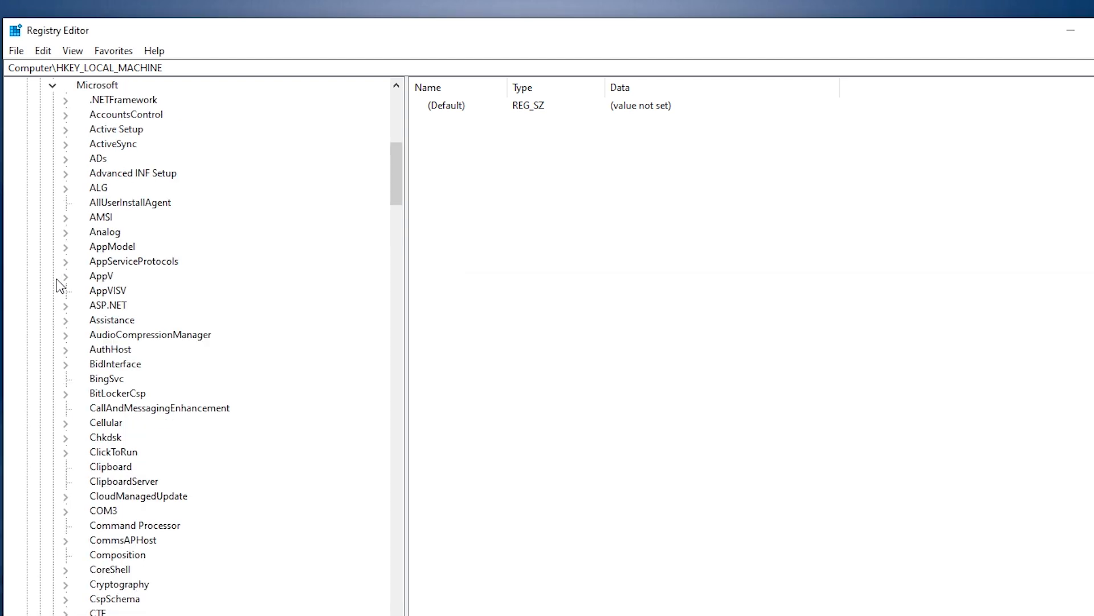
Step: Mark Windows as the next part of the path in the note and expand the Windows key under Microsoft
{"action": "key", "text": "alt+Tab"}
{"action": "left_click_drag", "start_coordinate": [751, 335], "coordinate": [792, 337]}
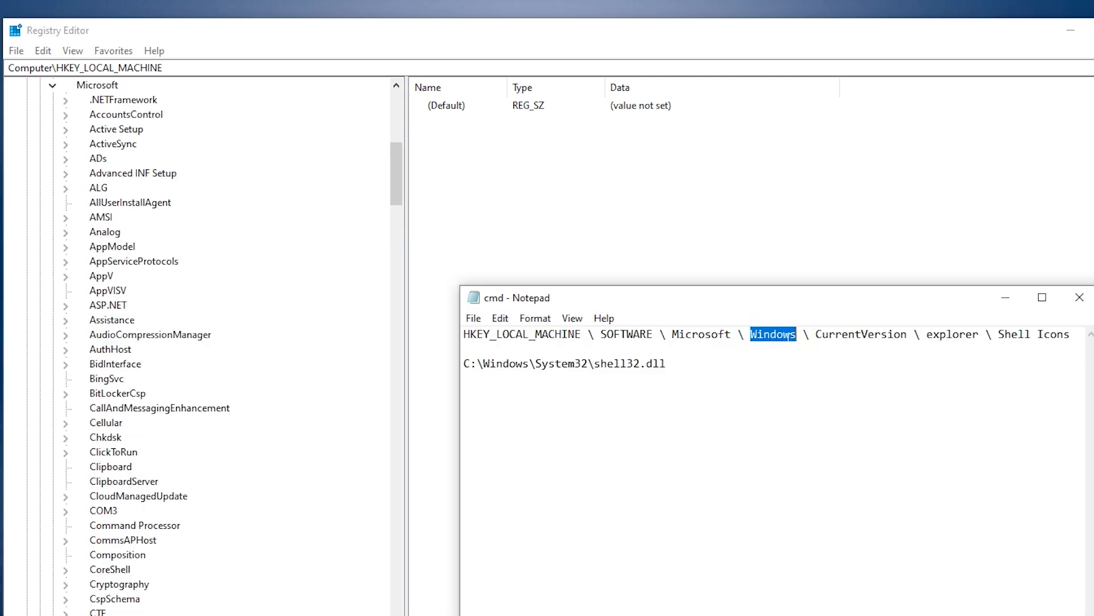
{"action": "scroll", "coordinate": [257, 444], "scroll_direction": "down", "scroll_amount": 15}
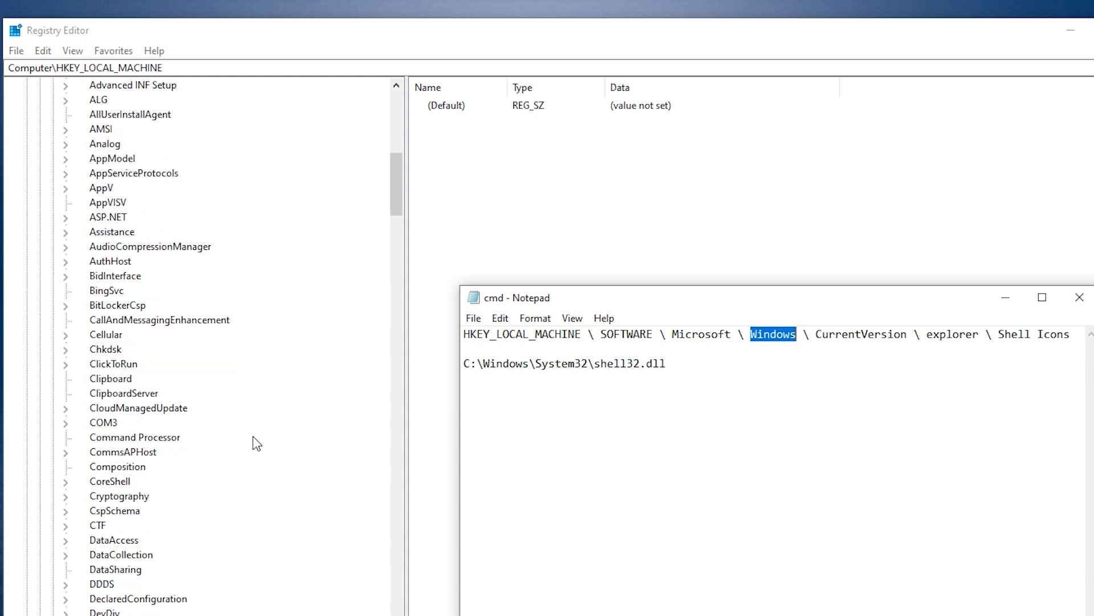
{"action": "scroll", "coordinate": [254, 444], "scroll_direction": "down", "scroll_amount": 20}
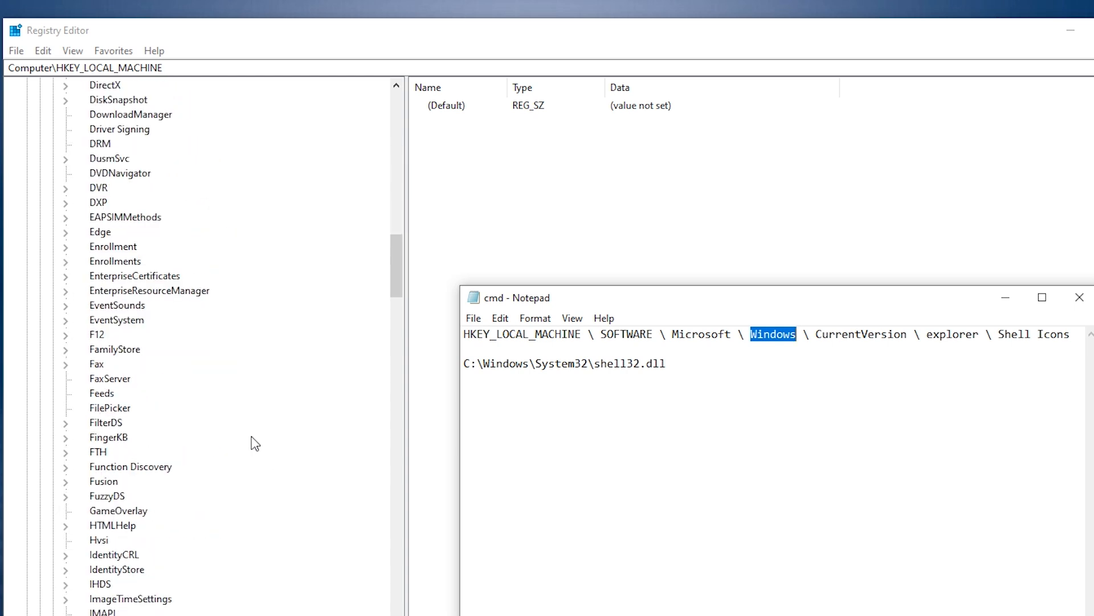
{"action": "scroll", "coordinate": [255, 444], "scroll_direction": "down", "scroll_amount": 20}
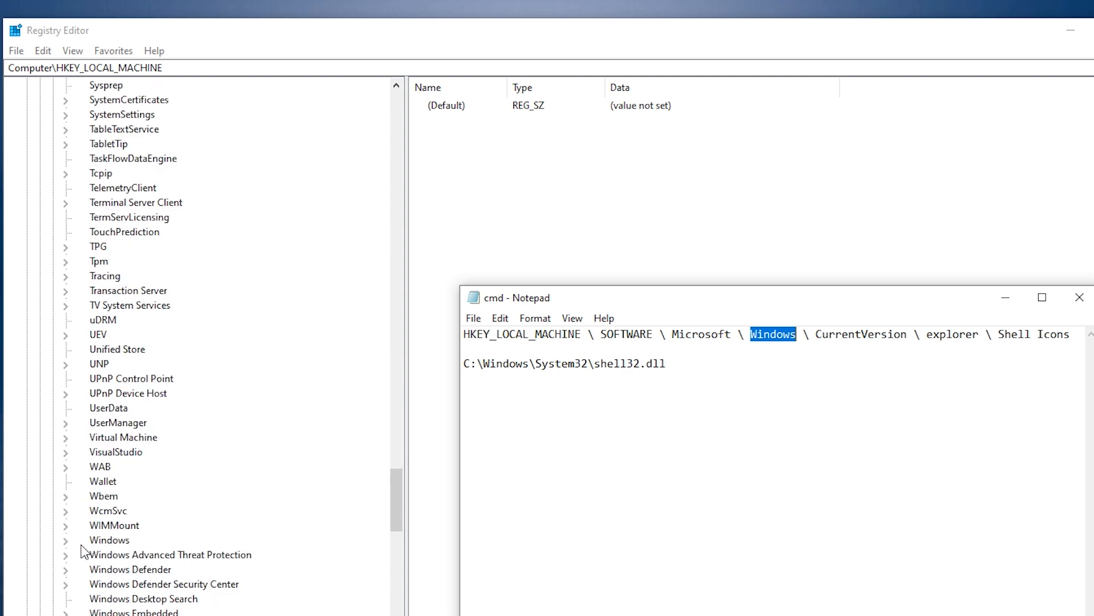
{"action": "left_click", "coordinate": [65, 541]}
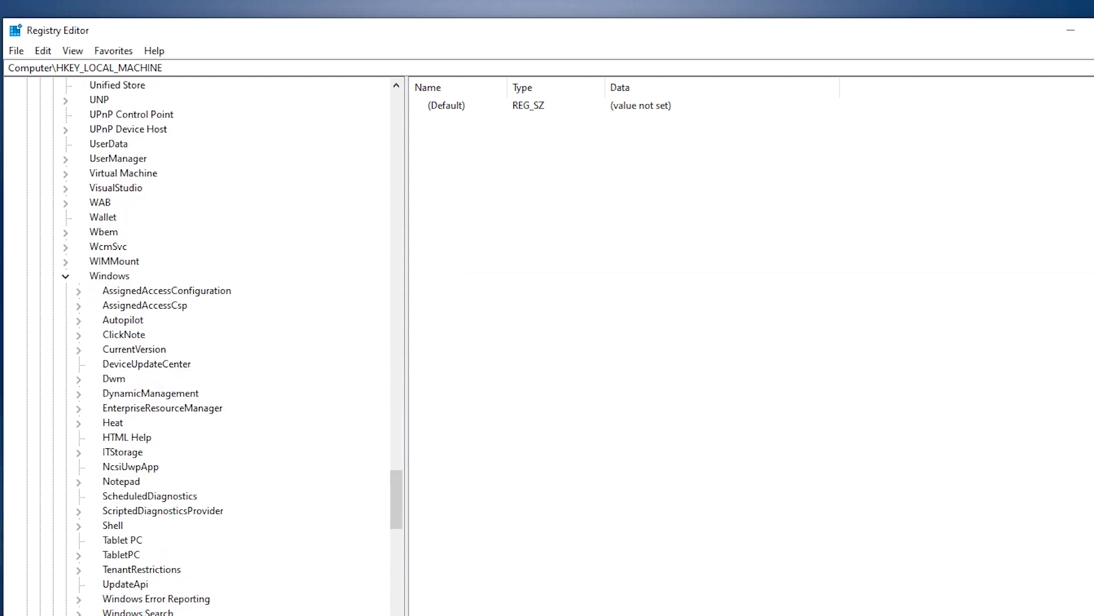
Step: Following the note, expand the CurrentVersion key under Windows and its Explorer subkey
{"action": "key", "text": "alt+Tab"}
{"action": "left_click_drag", "start_coordinate": [816, 334], "coordinate": [908, 336]}
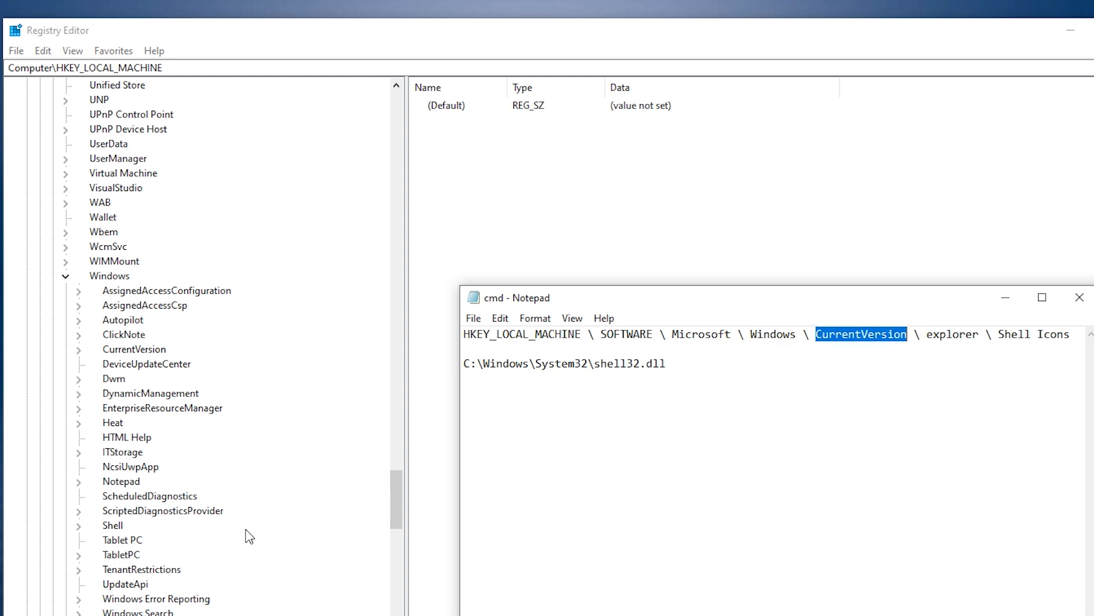
{"action": "scroll", "coordinate": [229, 517], "scroll_direction": "down", "scroll_amount": 1}
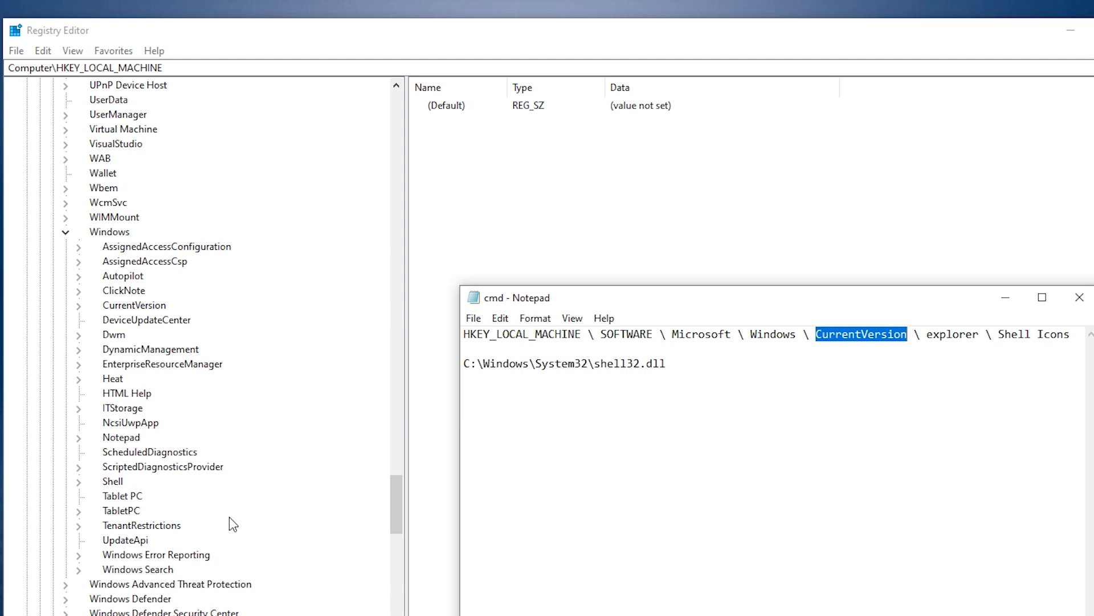
{"action": "left_click", "coordinate": [79, 306]}
{"action": "left_click_drag", "start_coordinate": [928, 334], "coordinate": [976, 334]}
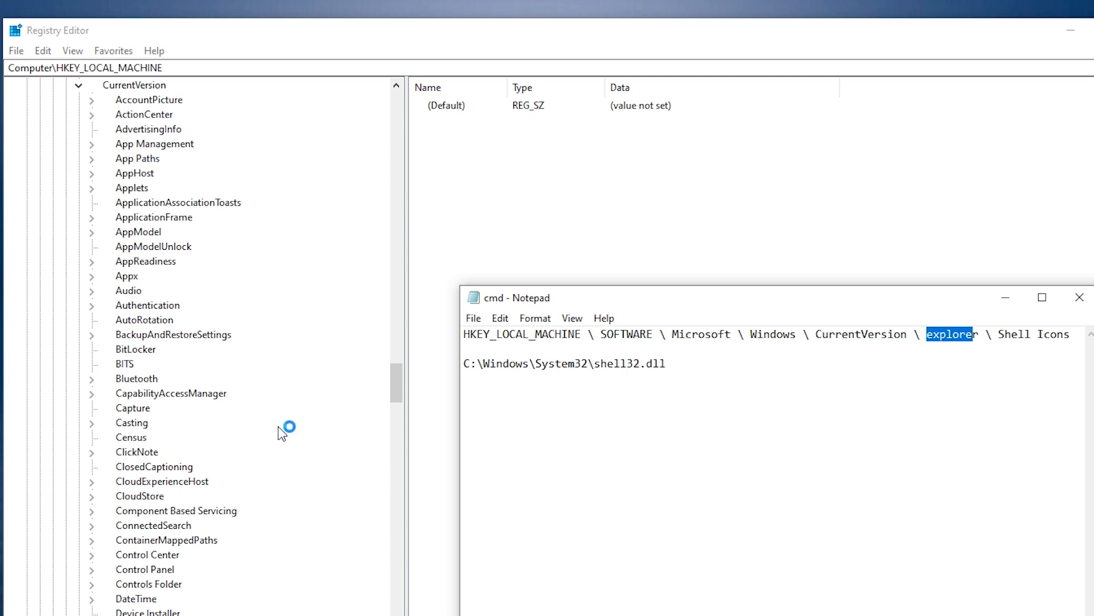
{"action": "scroll", "coordinate": [281, 433], "scroll_direction": "down", "scroll_amount": 5}
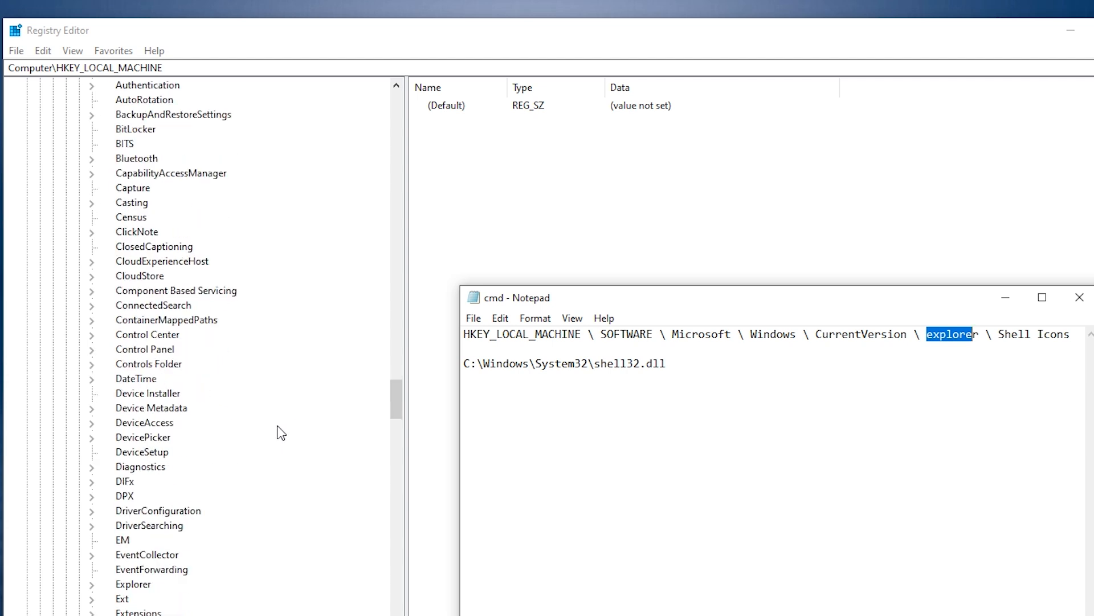
{"action": "left_click", "coordinate": [92, 585]}
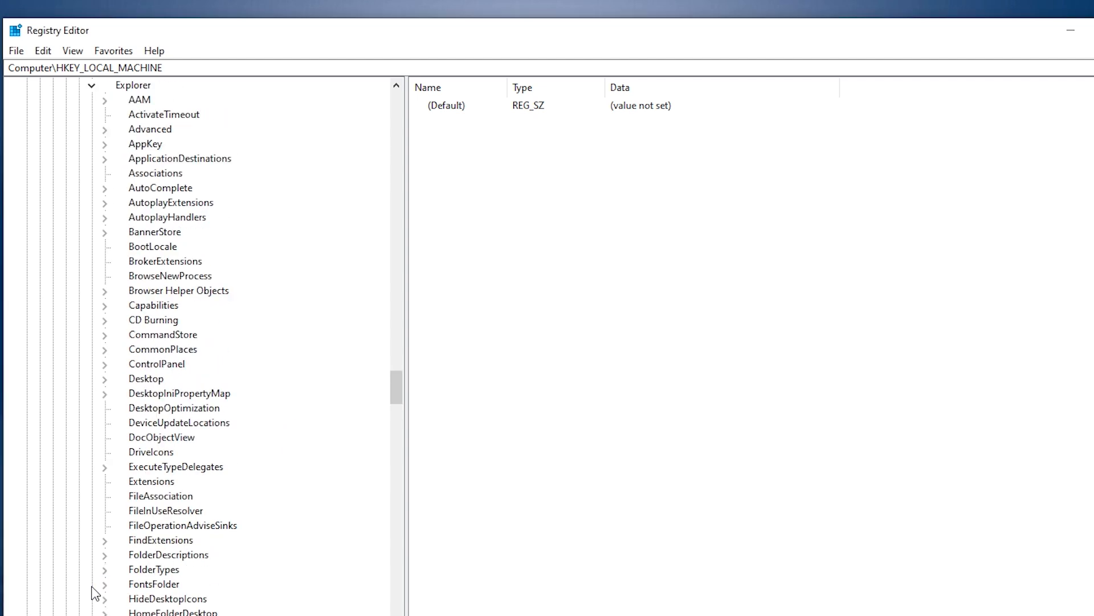
Step: Mark Shell Icons in the note, minimize Notepad, and open the Shell Icons key under Explorer
{"action": "left_click_drag", "start_coordinate": [998, 334], "coordinate": [1056, 333]}
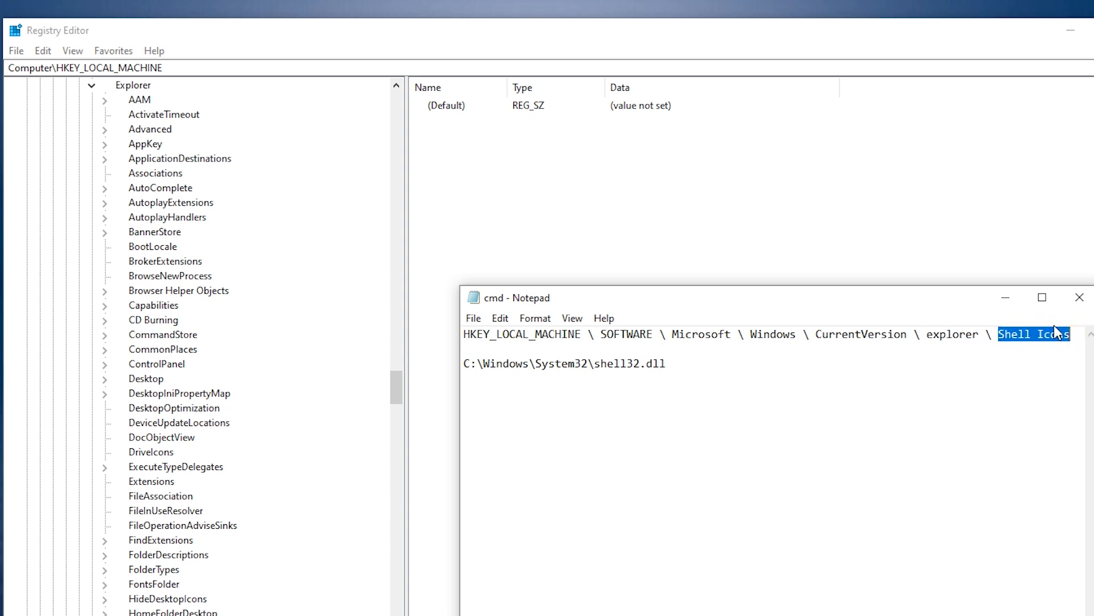
{"action": "left_click", "coordinate": [1007, 298]}
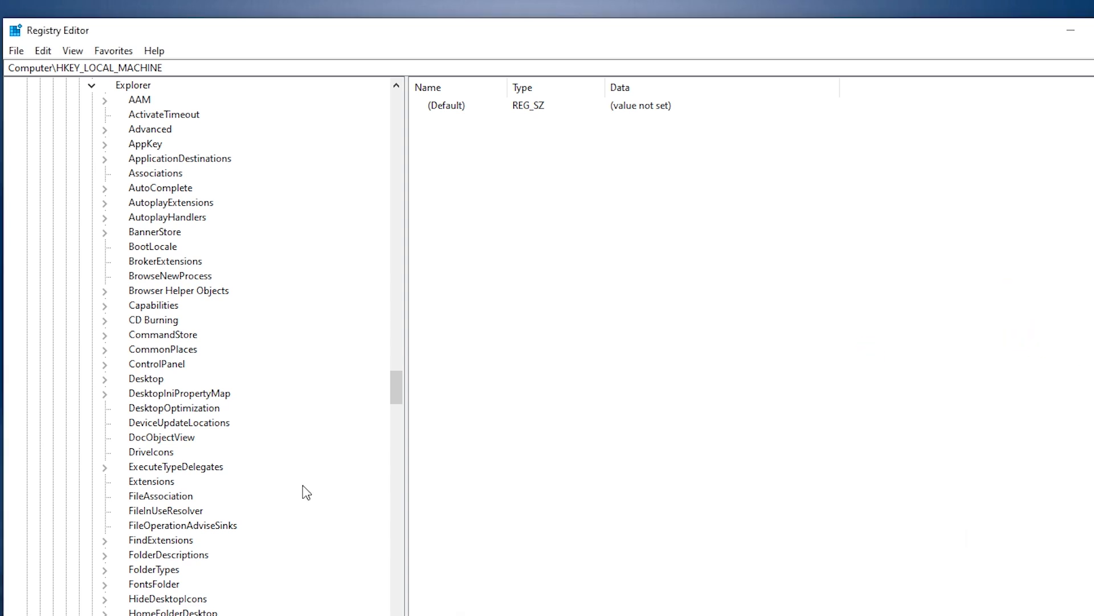
{"action": "scroll", "coordinate": [306, 492], "scroll_direction": "down", "scroll_amount": 9}
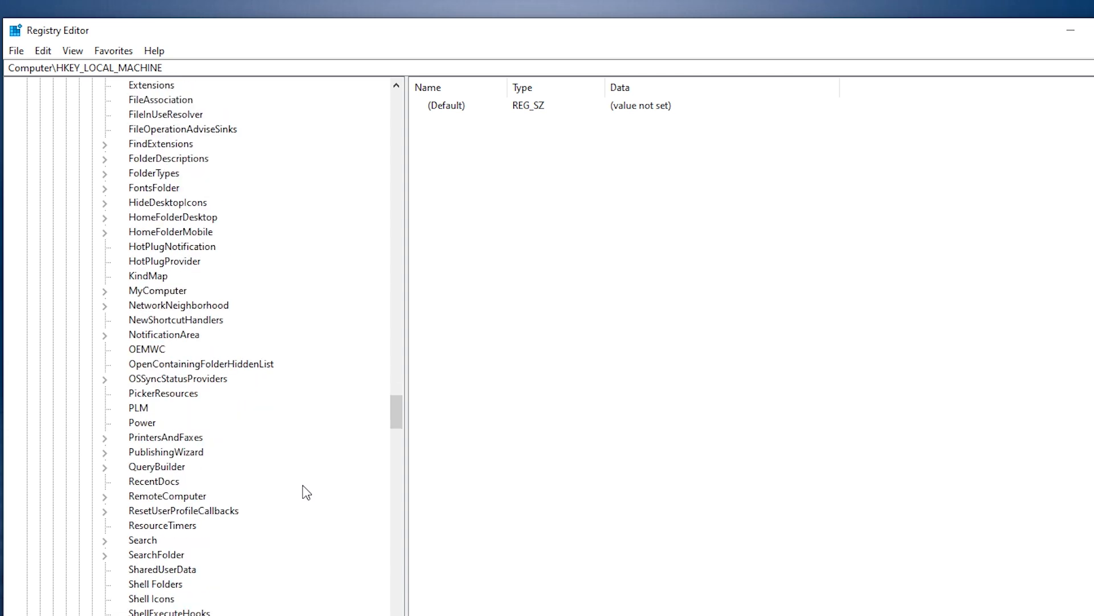
{"action": "left_click", "coordinate": [145, 600]}
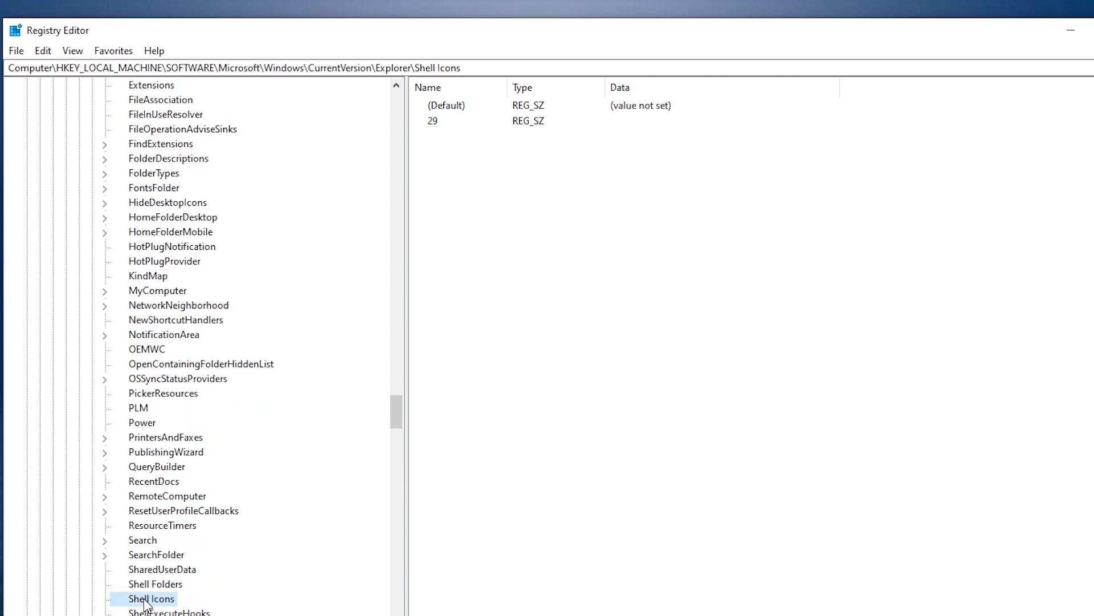
Step: Set the data of string value 29 to C:\Windows\System32\shell32.dll, copied from the Notepad note
{"action": "double_click", "coordinate": [441, 122]}
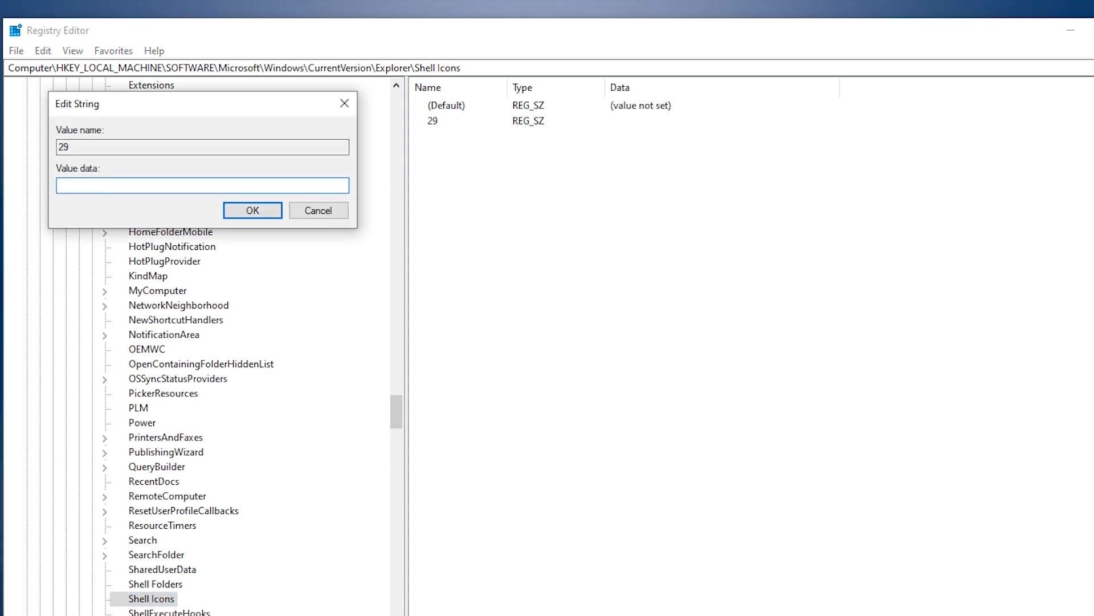
{"action": "key", "text": "alt+Tab"}
{"action": "left_click_drag", "start_coordinate": [667, 363], "coordinate": [464, 364]}
{"action": "right_click", "coordinate": [484, 364]}
{"action": "left_click", "coordinate": [522, 418]}
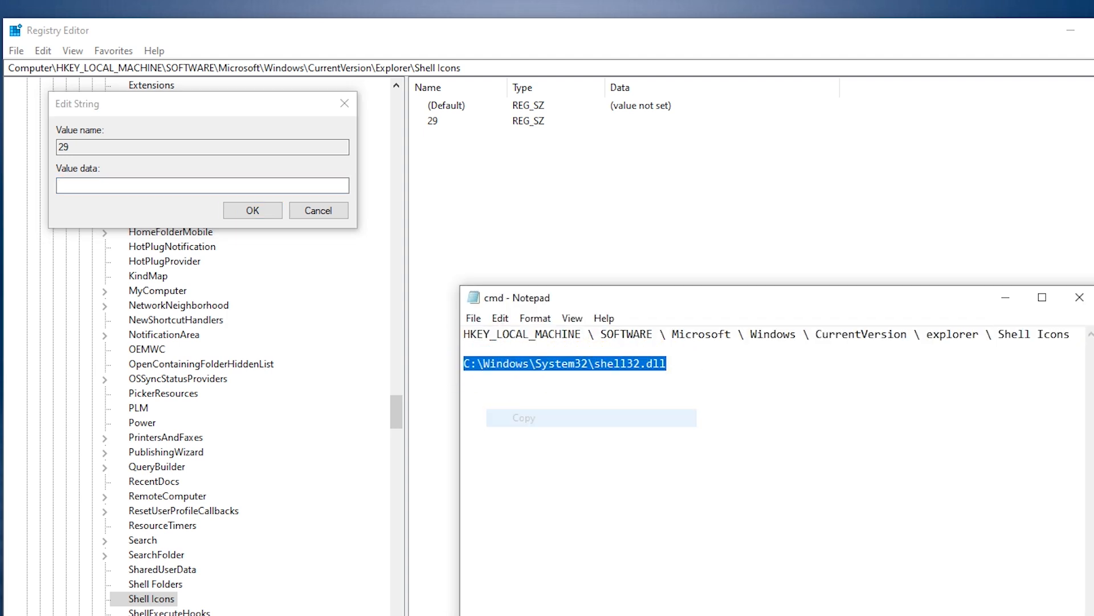
{"action": "left_click", "coordinate": [1006, 297]}
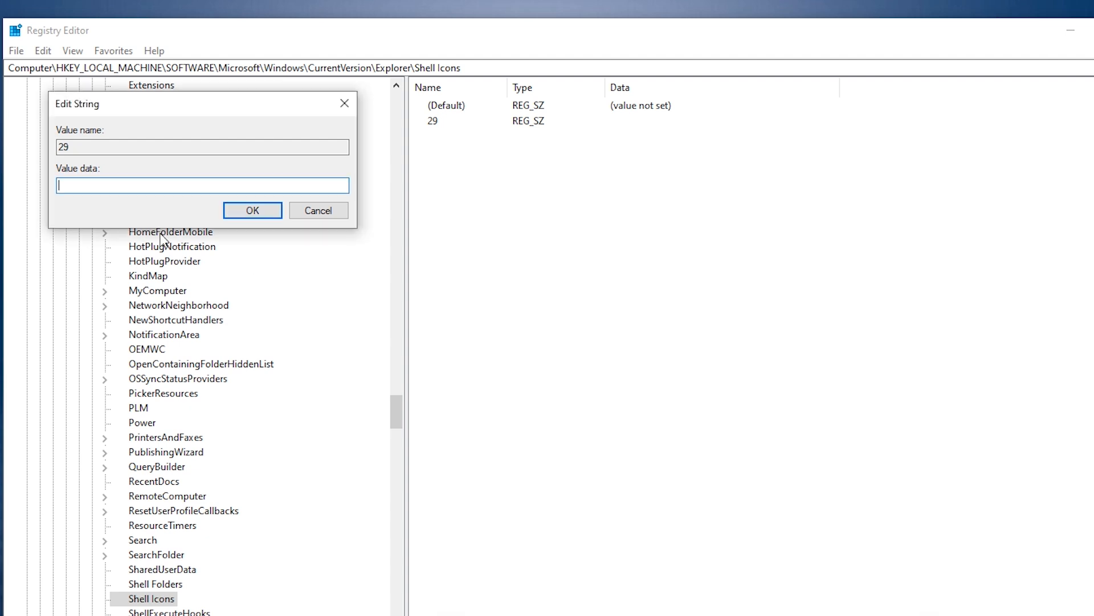
{"action": "right_click", "coordinate": [112, 184]}
{"action": "left_click", "coordinate": [157, 254]}
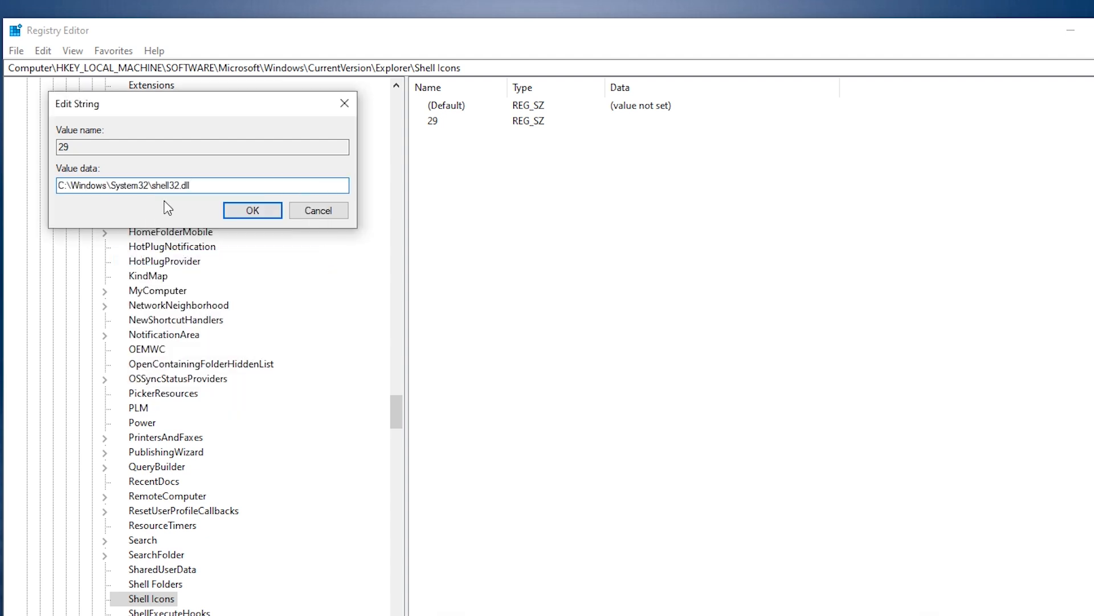
{"action": "left_click", "coordinate": [257, 212]}
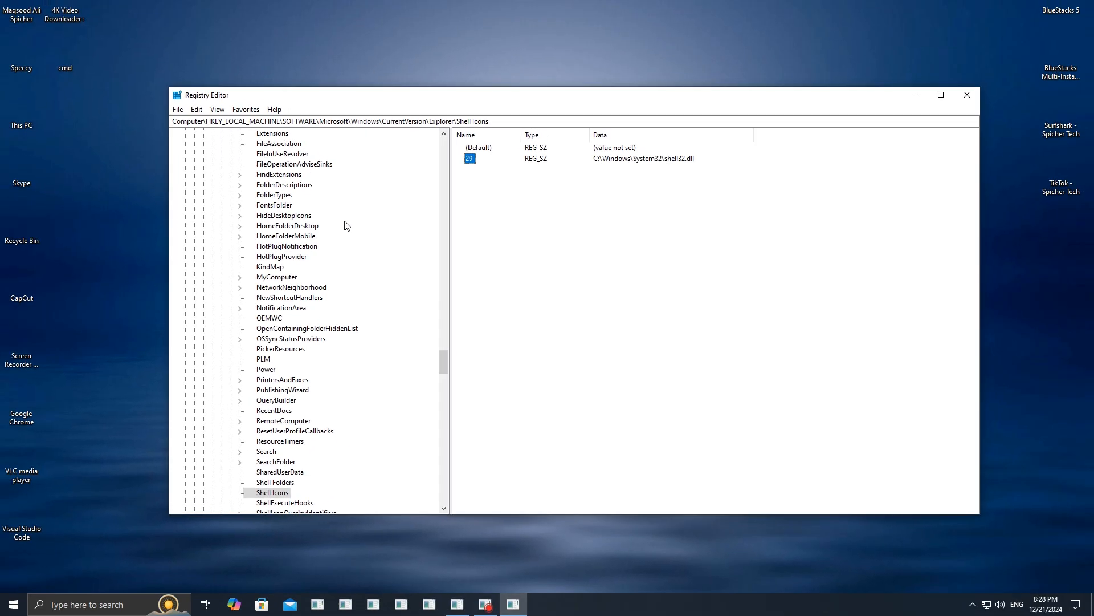
Step: Close the Registry Editor and refresh the desktop
{"action": "left_click", "coordinate": [968, 94]}
{"action": "right_click", "coordinate": [561, 233]}
{"action": "left_click", "coordinate": [590, 265]}
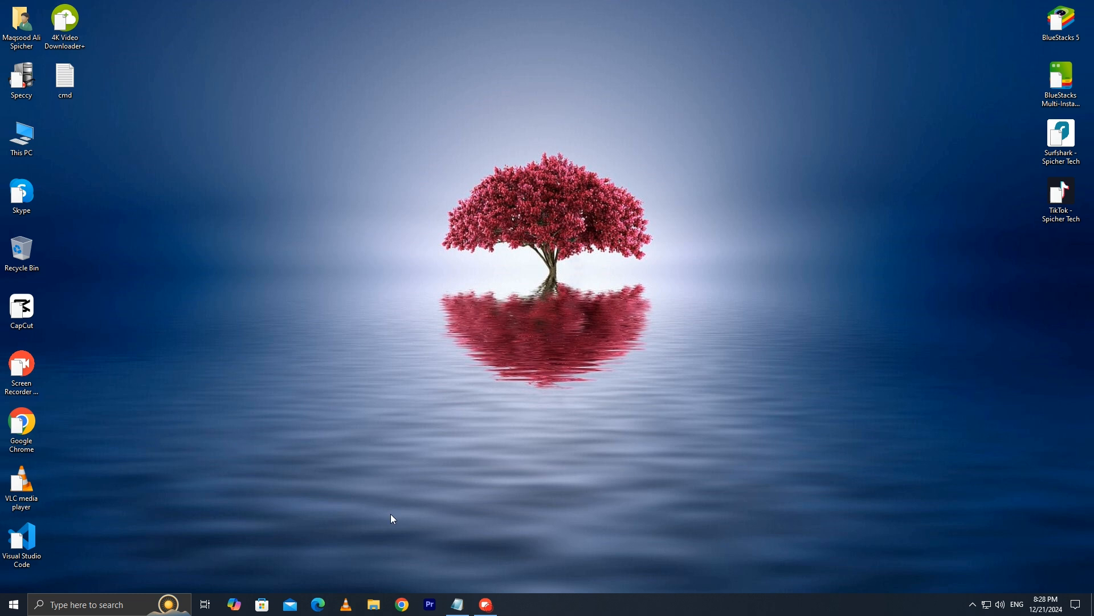
Step: Restart the computer to apply the Shell Icons registry change
{"action": "left_click", "coordinate": [14, 604]}
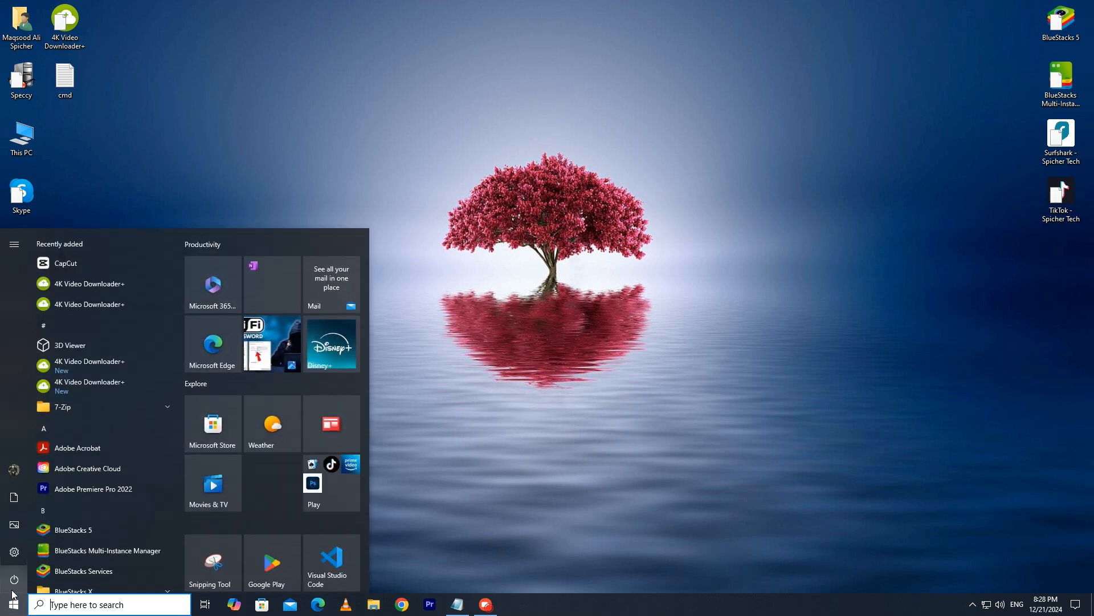
{"action": "left_click", "coordinate": [15, 587]}
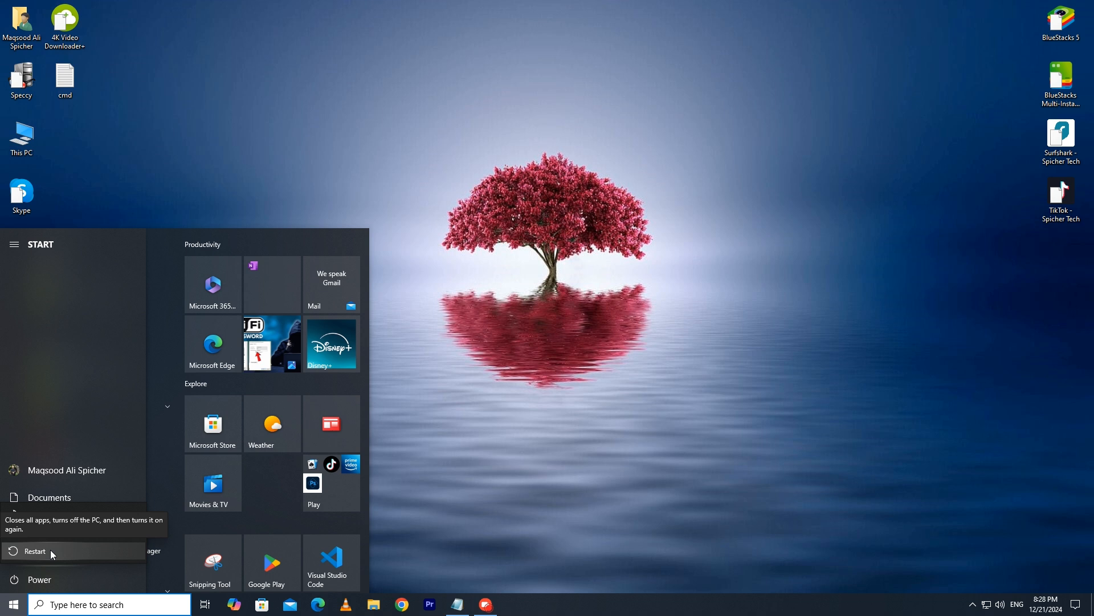
{"action": "left_click", "coordinate": [50, 549]}
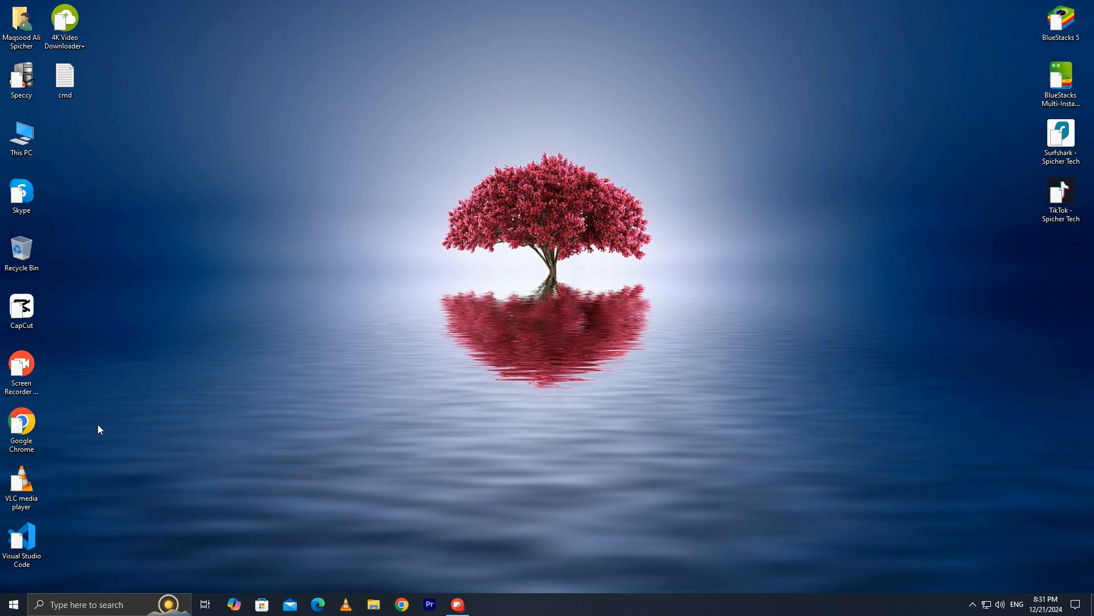
Step: Reopen the Registry Editor by running regedit and return to the Shell Icons key under Explorer
{"action": "key", "text": "super+r"}
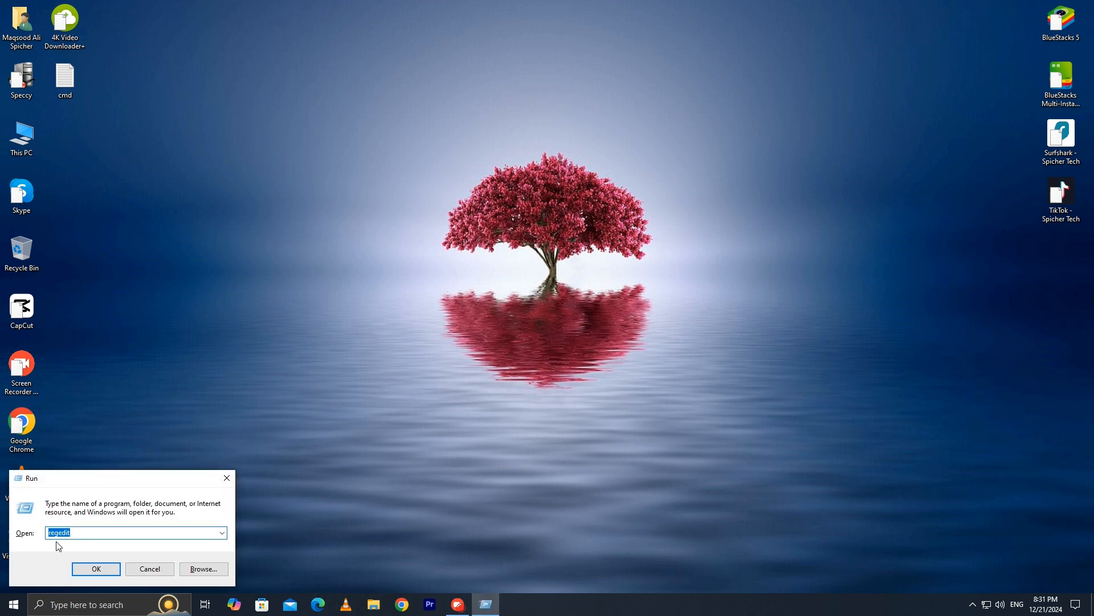
{"action": "left_click", "coordinate": [87, 568]}
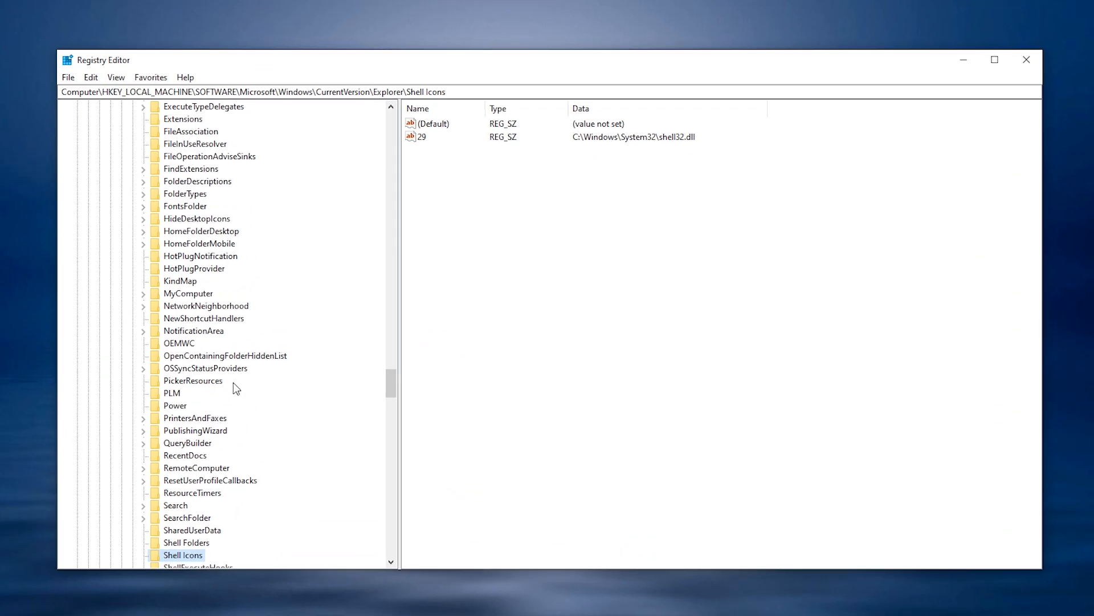
{"action": "scroll", "coordinate": [233, 382], "scroll_direction": "up", "scroll_amount": 15}
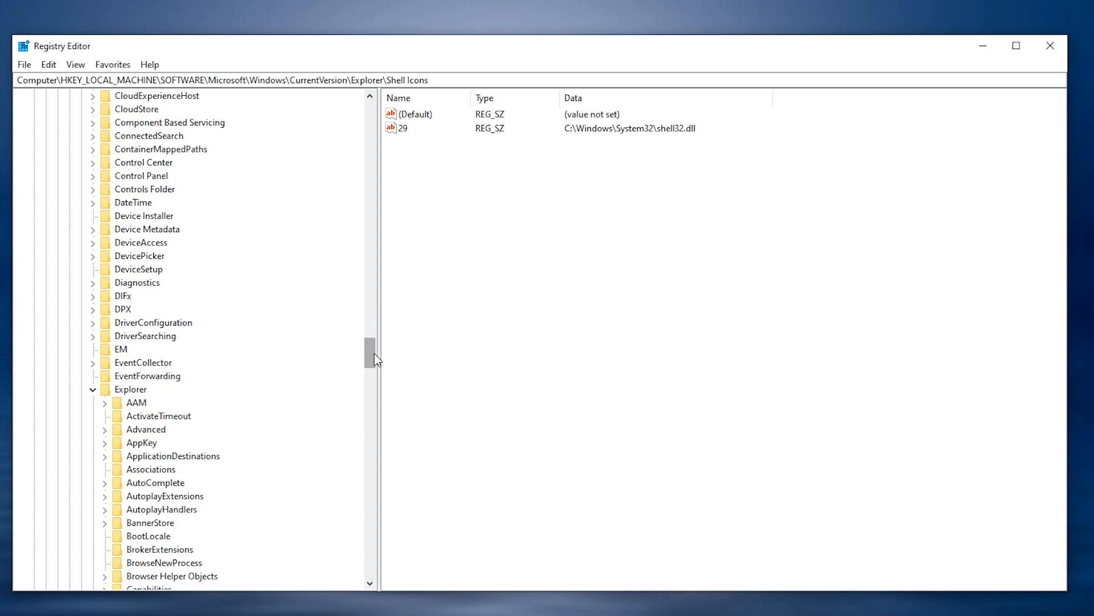
{"action": "left_click_drag", "start_coordinate": [375, 357], "coordinate": [353, 108]}
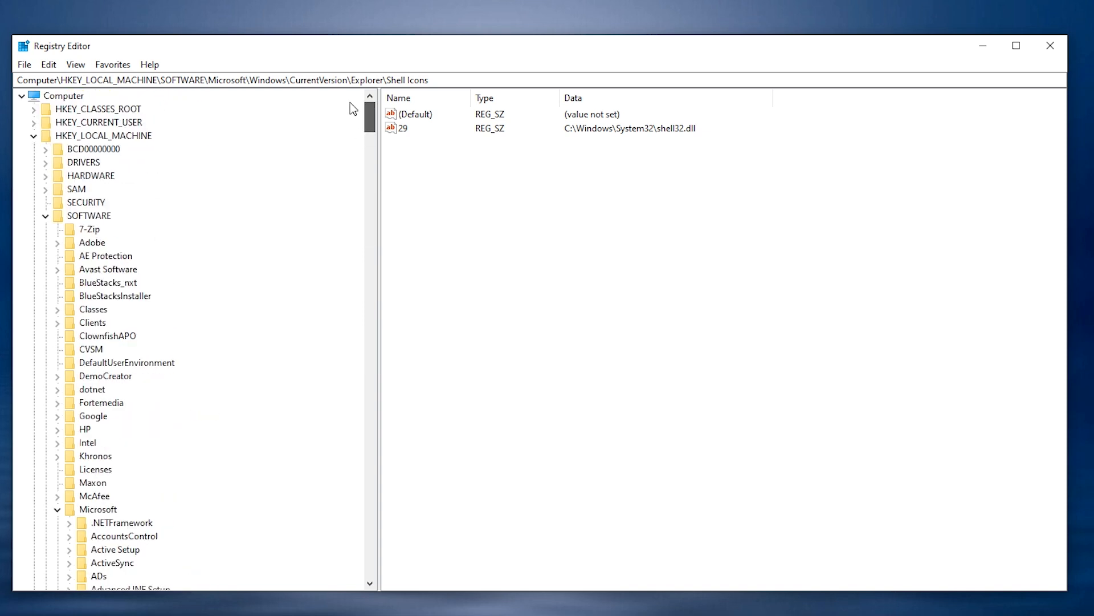
{"action": "left_click_drag", "start_coordinate": [375, 119], "coordinate": [369, 406]}
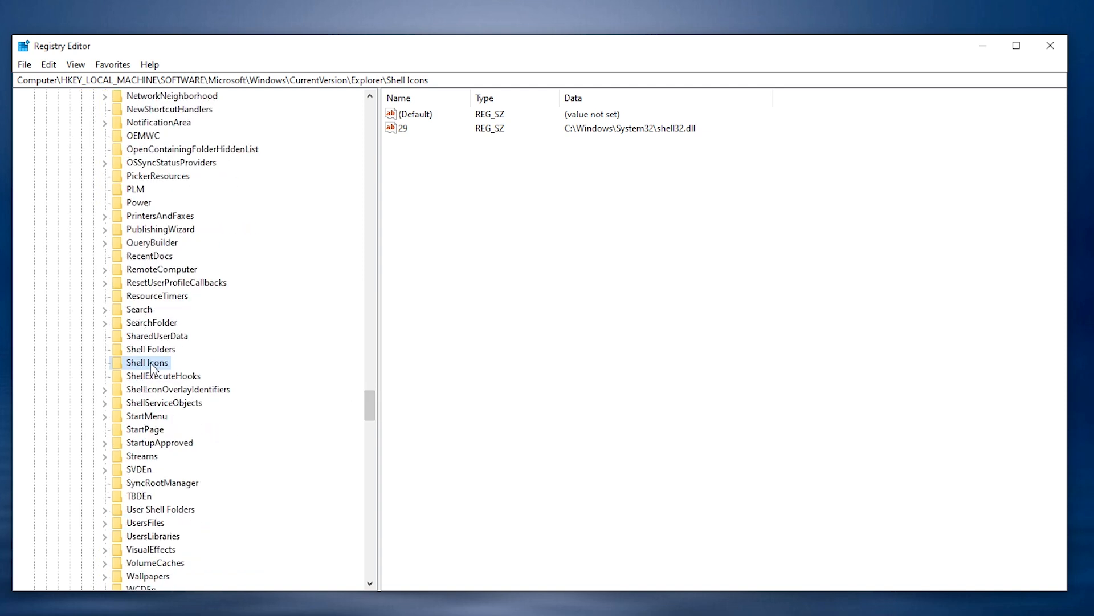
Step: Clear the value data of string value 29 in the Shell Icons key, leaving it empty
{"action": "double_click", "coordinate": [403, 128]}
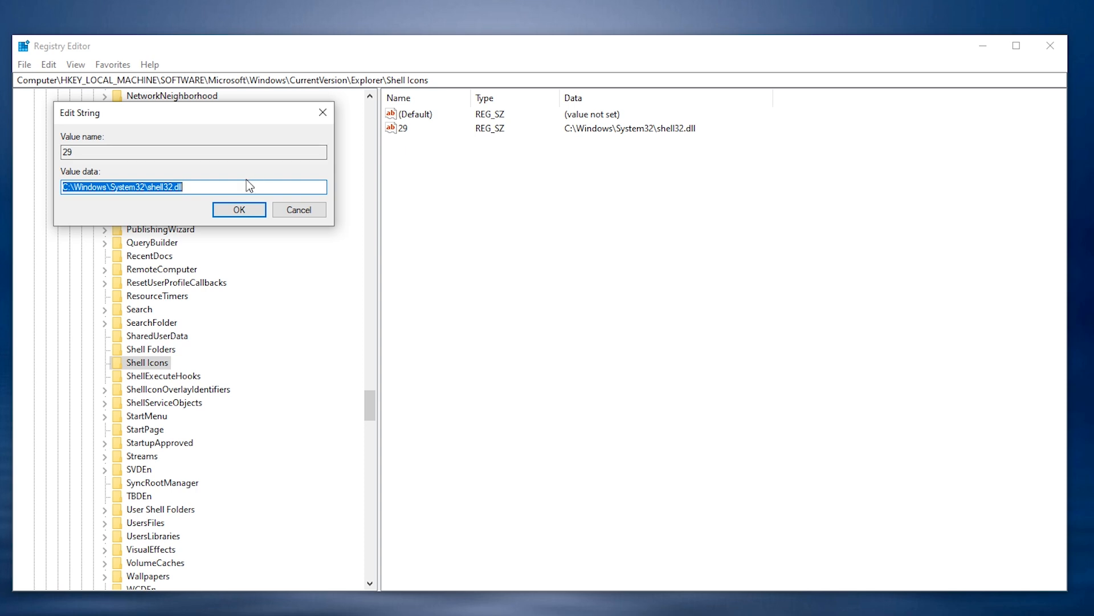
{"action": "key", "text": "BackSpace"}
{"action": "left_click", "coordinate": [239, 210]}
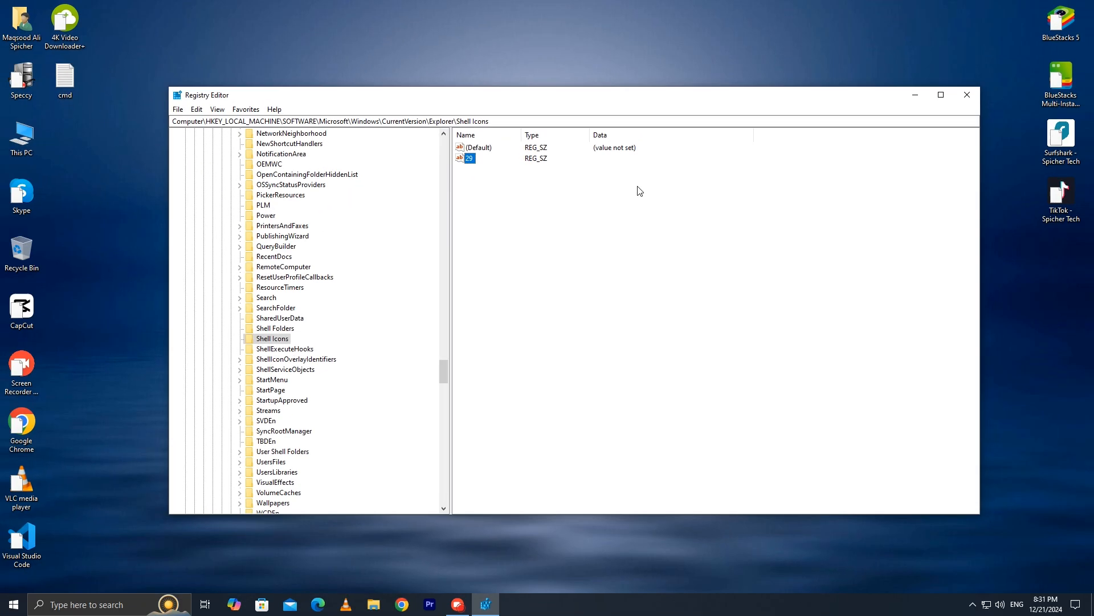
Step: Close the Registry Editor with the emptied value 29 saved and refresh the desktop
{"action": "left_click", "coordinate": [967, 94]}
{"action": "right_click", "coordinate": [555, 162]}
{"action": "left_click", "coordinate": [582, 194]}
Step: Restart the computer again to apply the emptied Shell Icons value
{"action": "left_click", "coordinate": [13, 604]}
{"action": "left_click", "coordinate": [14, 579]}
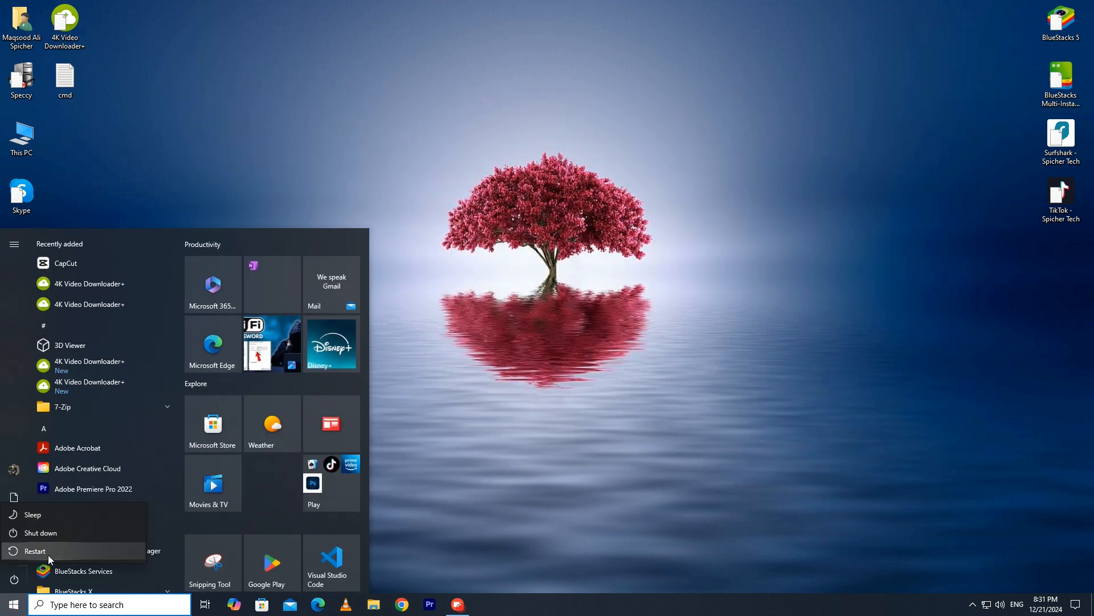
{"action": "left_click", "coordinate": [67, 553]}
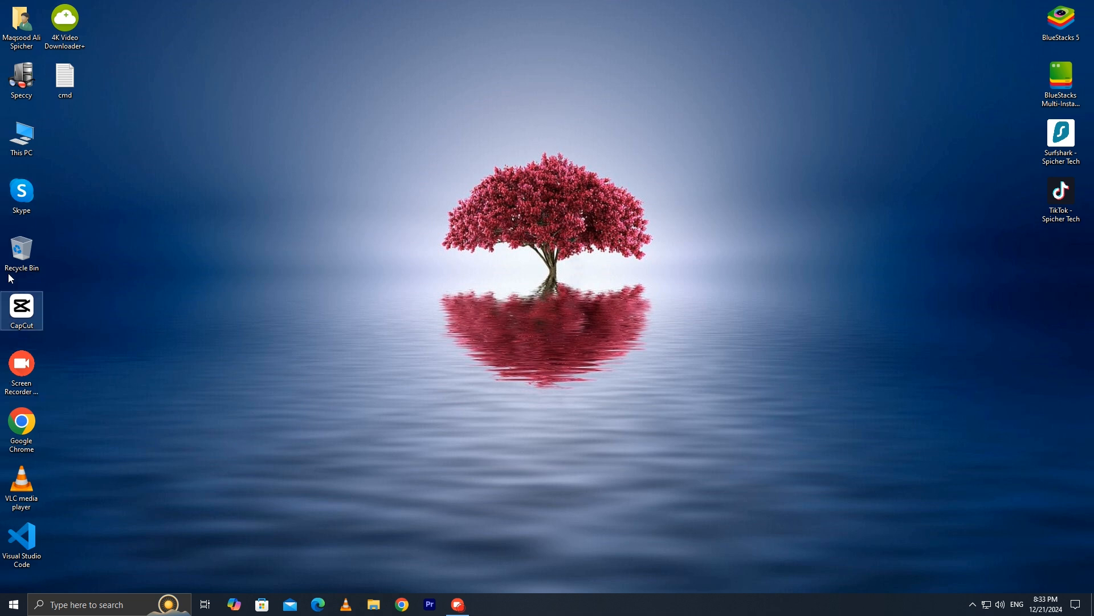
Step: Check the folder and drive icons in This PC and on Local Disk (C:), and close File Explorer
{"action": "key", "text": "super+e"}
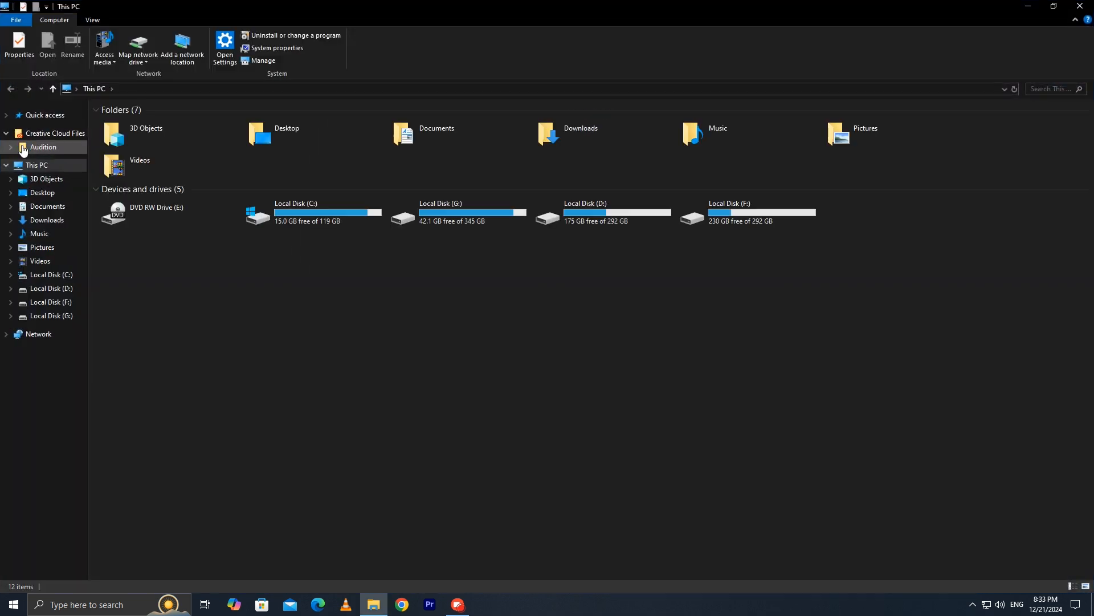
{"action": "double_click", "coordinate": [268, 220]}
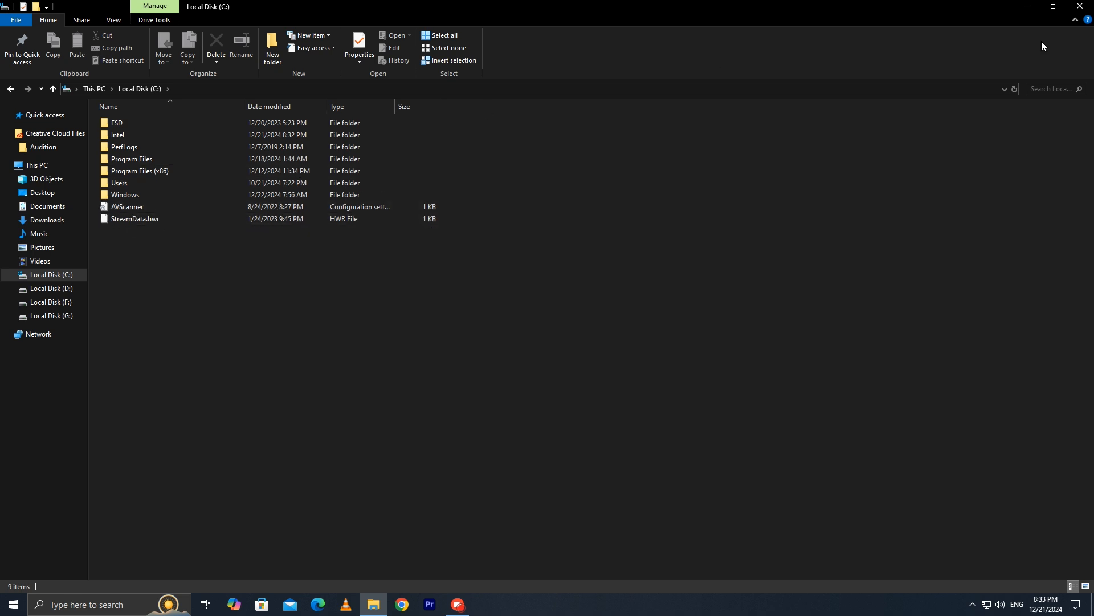
{"action": "left_click", "coordinate": [1082, 6]}
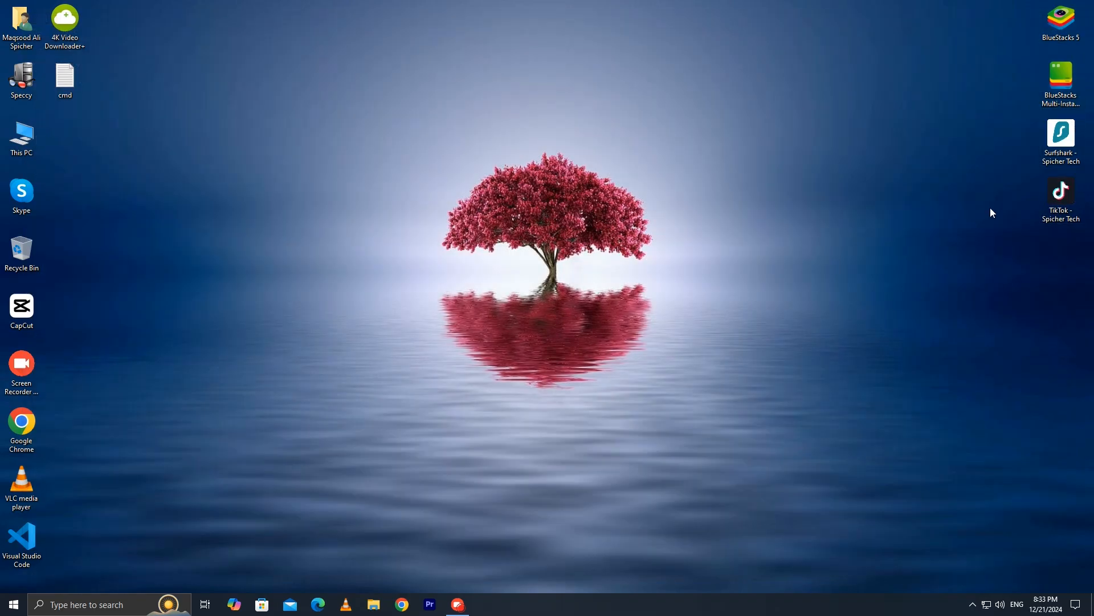